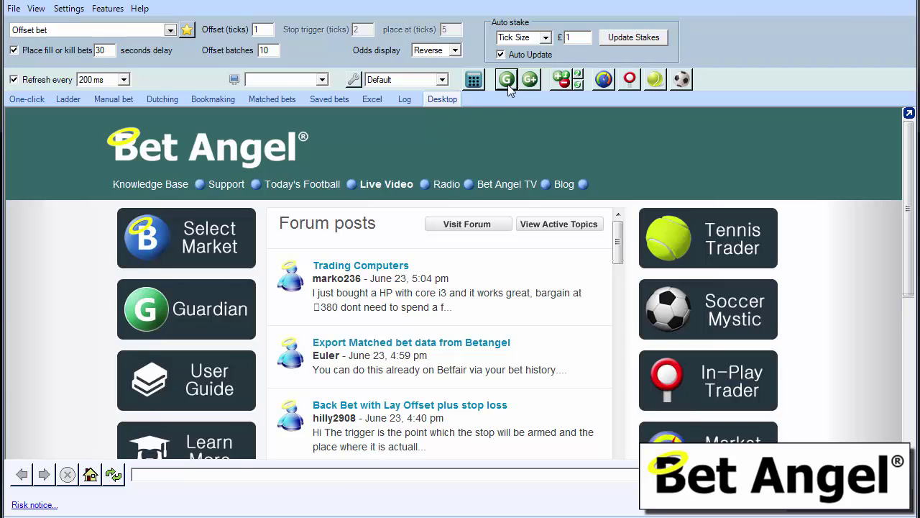
In Guardian, search for "Tennis AND Match Odds" markets and add all the results to the market list
{"action": "left_click", "coordinate": [506, 80]}
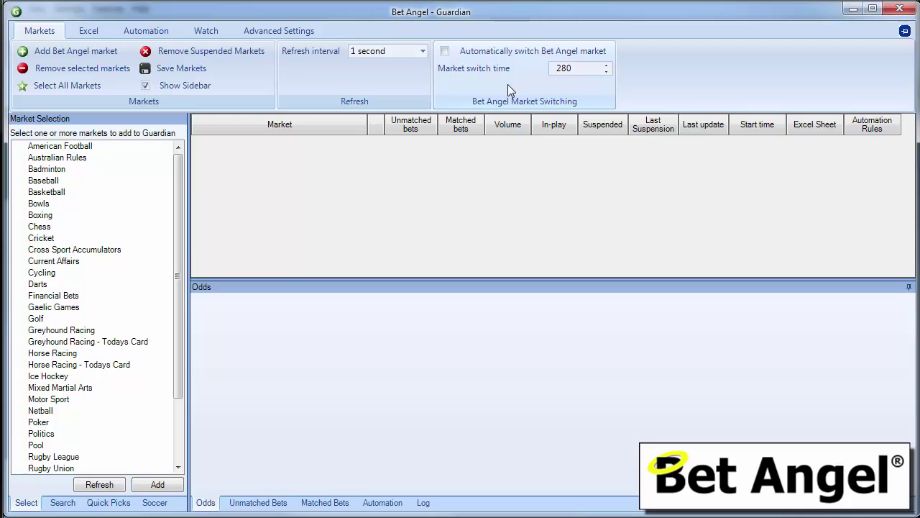
{"action": "left_click", "coordinate": [61, 502]}
{"action": "left_click", "coordinate": [132, 149]}
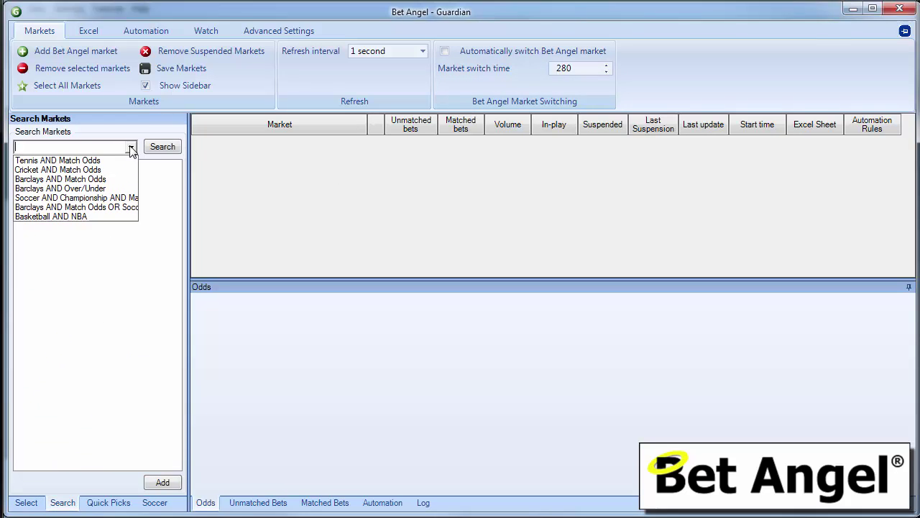
{"action": "left_click", "coordinate": [101, 162]}
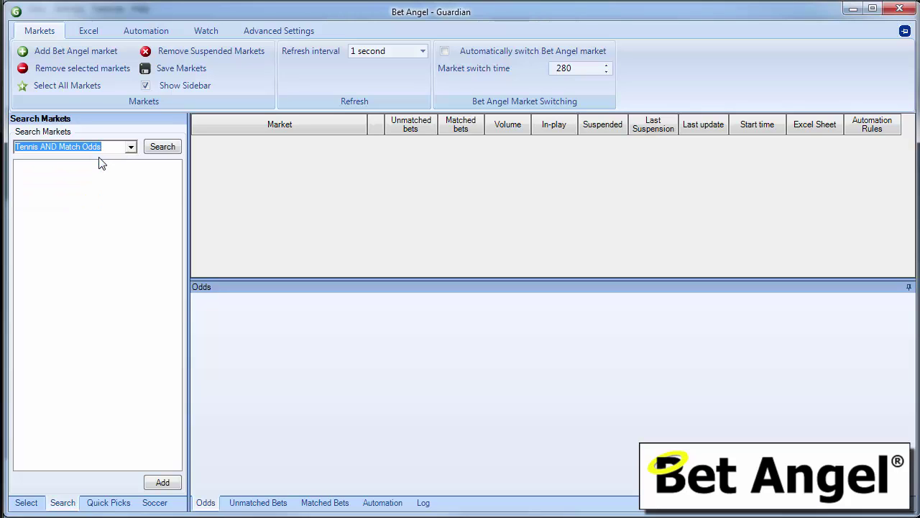
{"action": "left_click", "coordinate": [158, 151]}
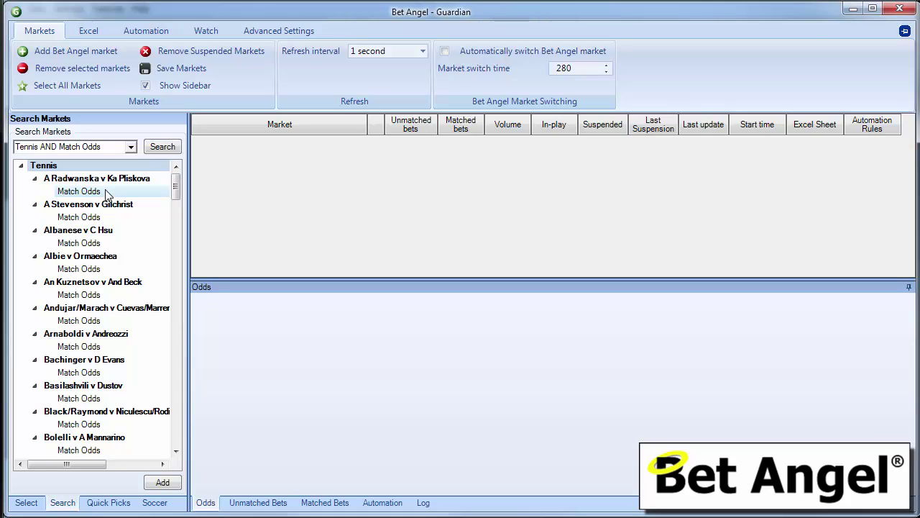
{"action": "scroll", "coordinate": [105, 191], "scroll_direction": "down", "scroll_amount": 20}
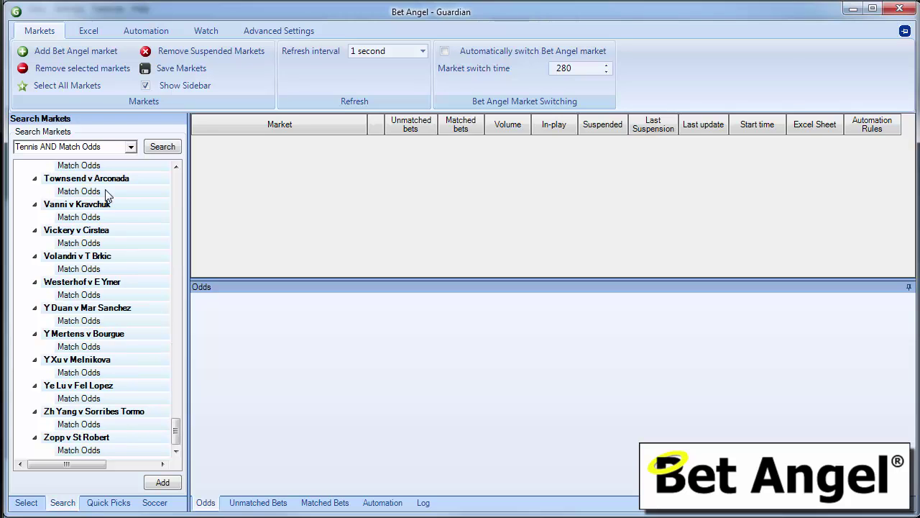
{"action": "left_click_drag", "start_coordinate": [105, 193], "coordinate": [286, 192]}
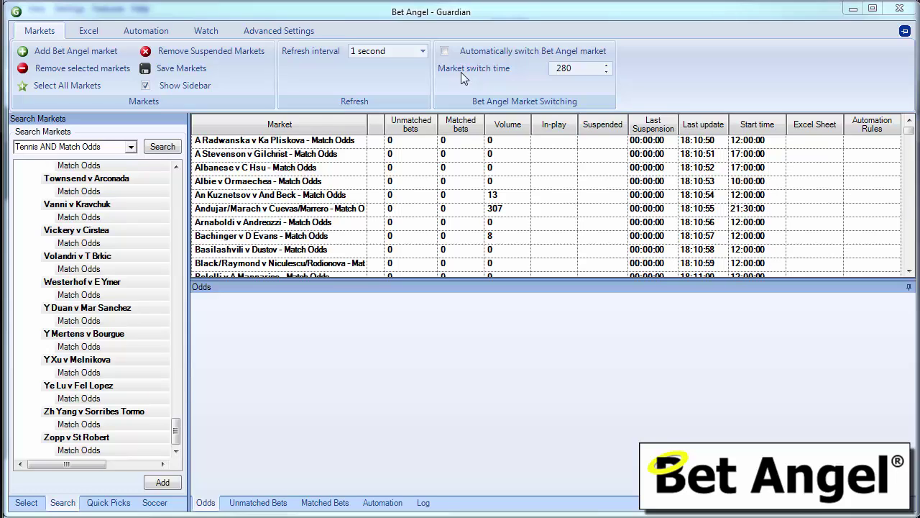
Set Guardian's refresh interval to 200 milliseconds and sort the market list by volume, highest first
{"action": "left_click", "coordinate": [423, 55]}
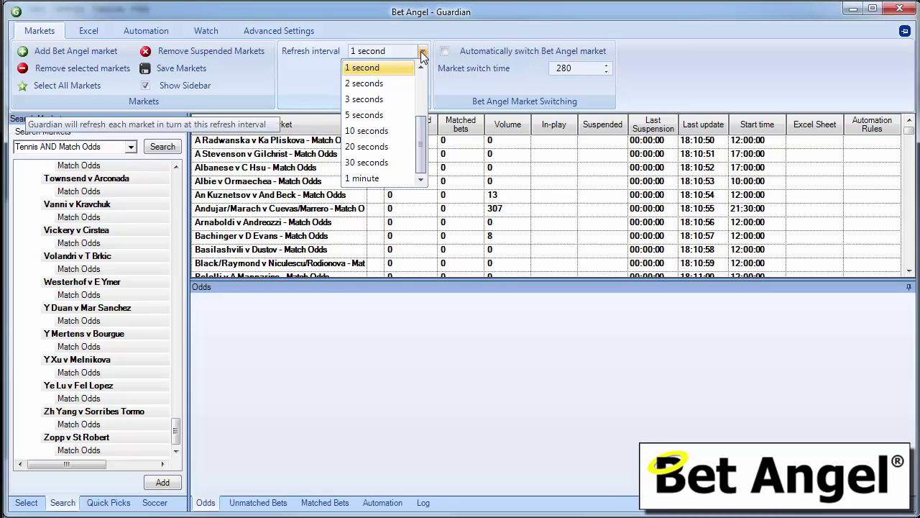
{"action": "scroll", "coordinate": [397, 89], "scroll_direction": "up", "scroll_amount": 2}
{"action": "left_click", "coordinate": [396, 85]}
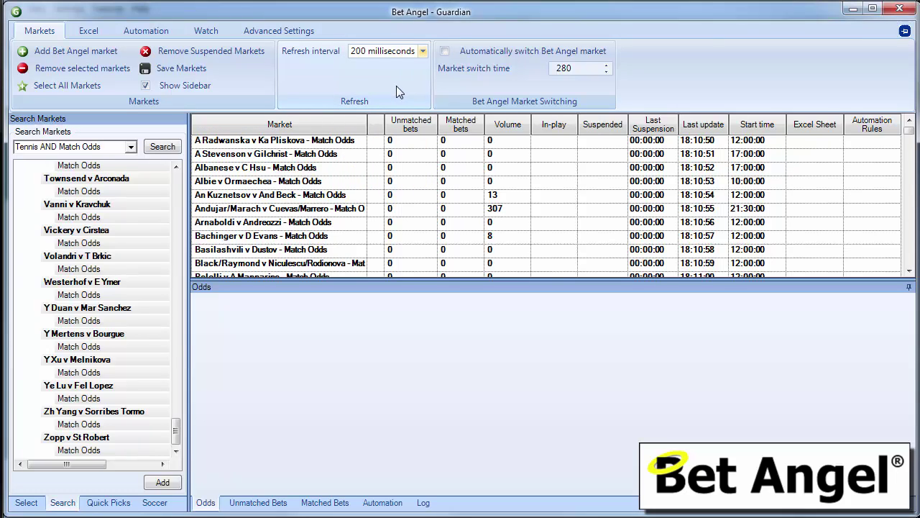
{"action": "left_click", "coordinate": [509, 126]}
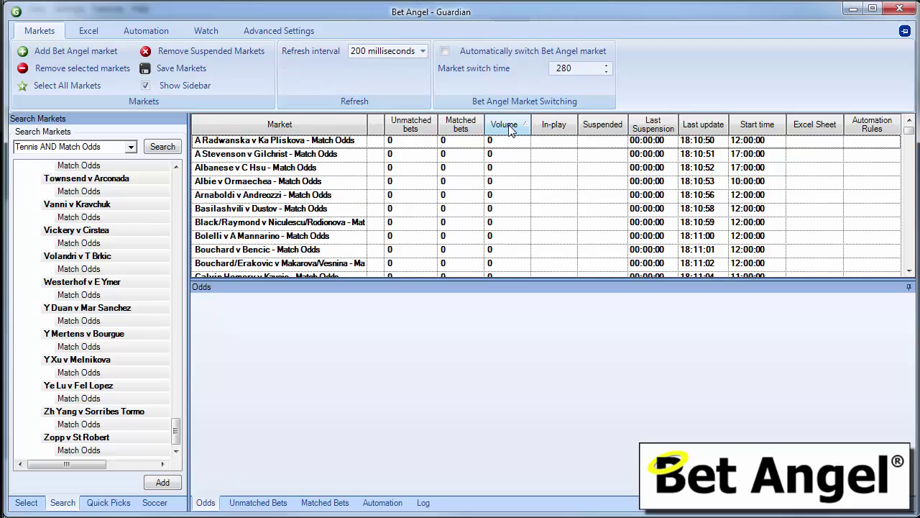
{"action": "left_click", "coordinate": [509, 127]}
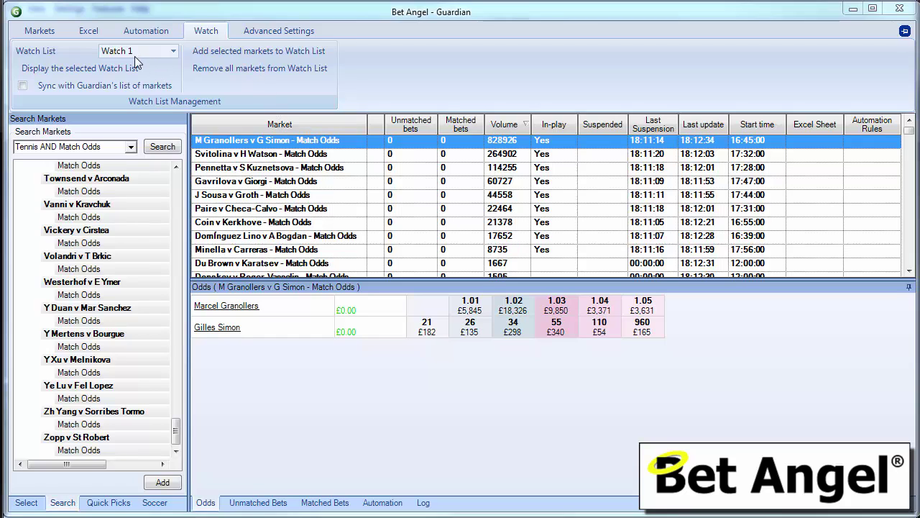
Add the selected highest-volume match to the Watch 1 list and display that watch list beside the markets
{"action": "left_click", "coordinate": [174, 53]}
{"action": "left_click", "coordinate": [174, 58]}
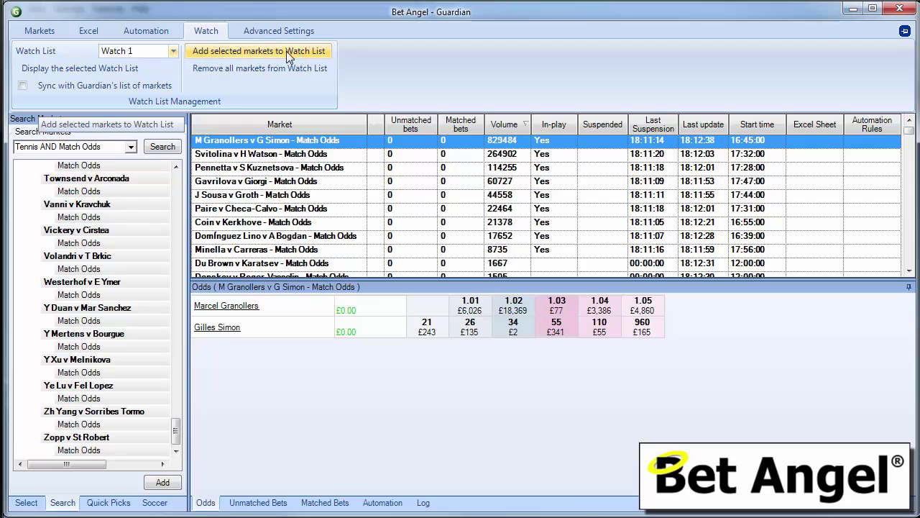
{"action": "left_click", "coordinate": [118, 68]}
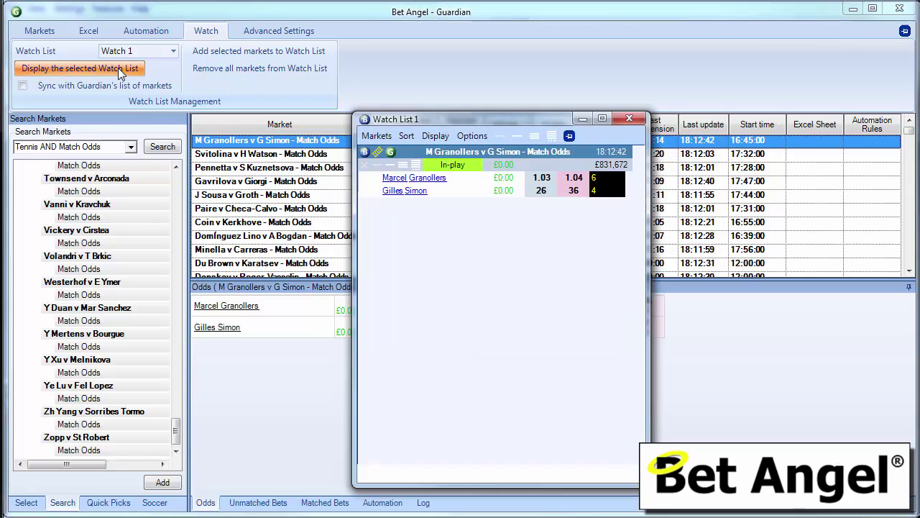
{"action": "left_click_drag", "start_coordinate": [565, 118], "coordinate": [746, 66]}
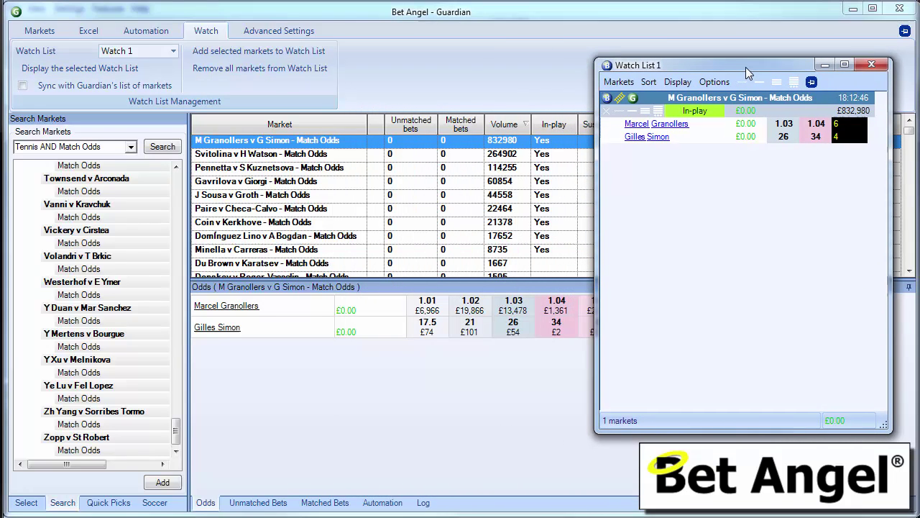
Turn on the Tennis Scores display in the Watch List 1 window
{"action": "left_click", "coordinate": [676, 82]}
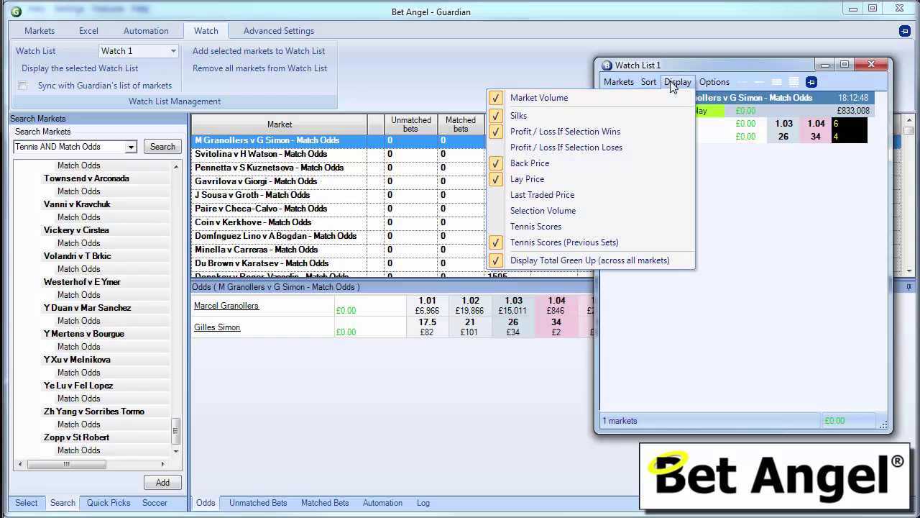
{"action": "left_click", "coordinate": [568, 226]}
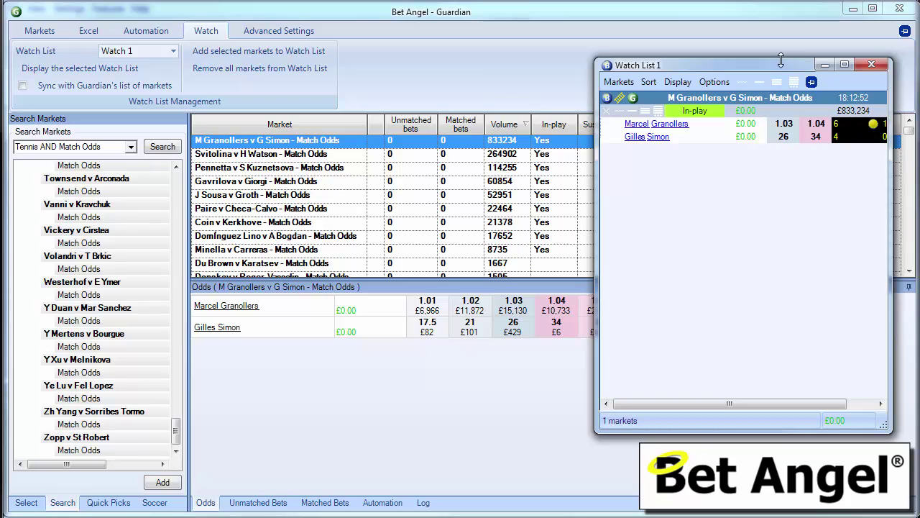
{"action": "left_click_drag", "start_coordinate": [781, 62], "coordinate": [608, 39]}
{"action": "left_click", "coordinate": [505, 59]}
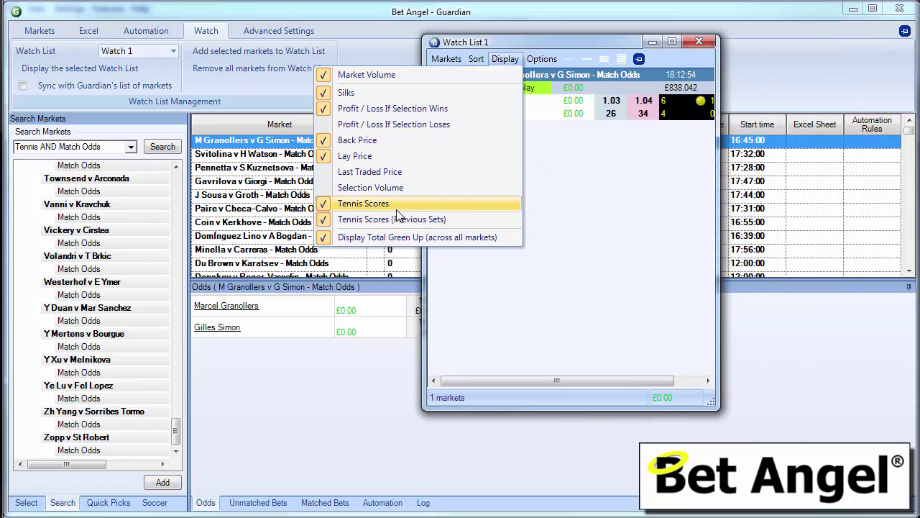
{"action": "left_click", "coordinate": [612, 53]}
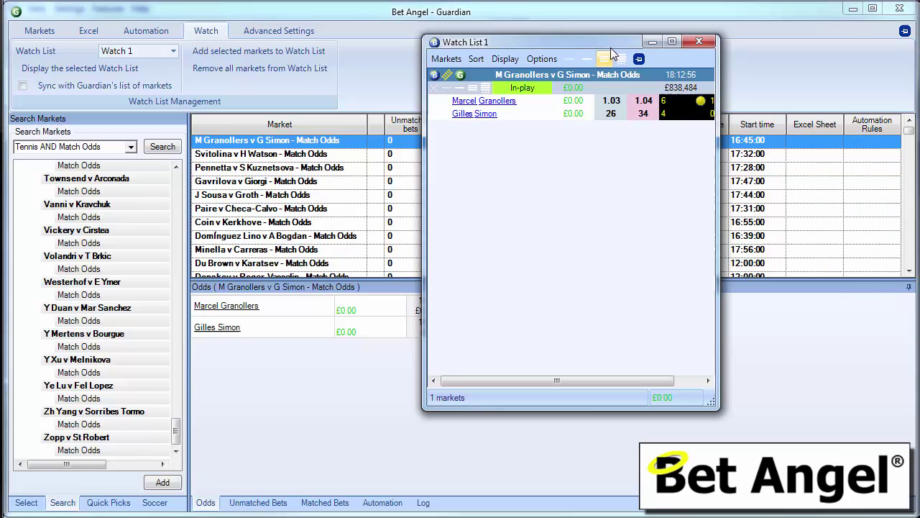
Make the watch list window shorter and wider, pin it over the empty odds area, and close it
{"action": "left_click_drag", "start_coordinate": [715, 405], "coordinate": [749, 145]}
{"action": "left_click_drag", "start_coordinate": [654, 48], "coordinate": [785, 359]}
{"action": "left_click", "coordinate": [768, 365]}
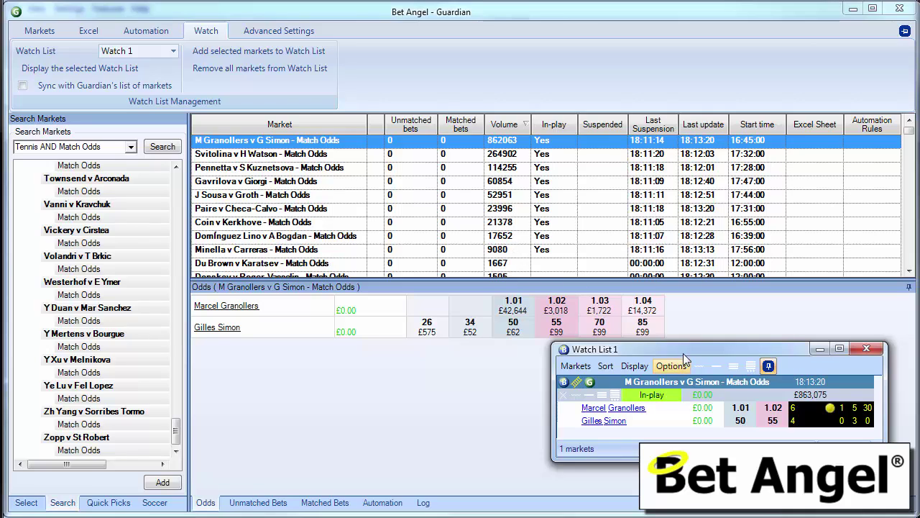
{"action": "left_click", "coordinate": [866, 349]}
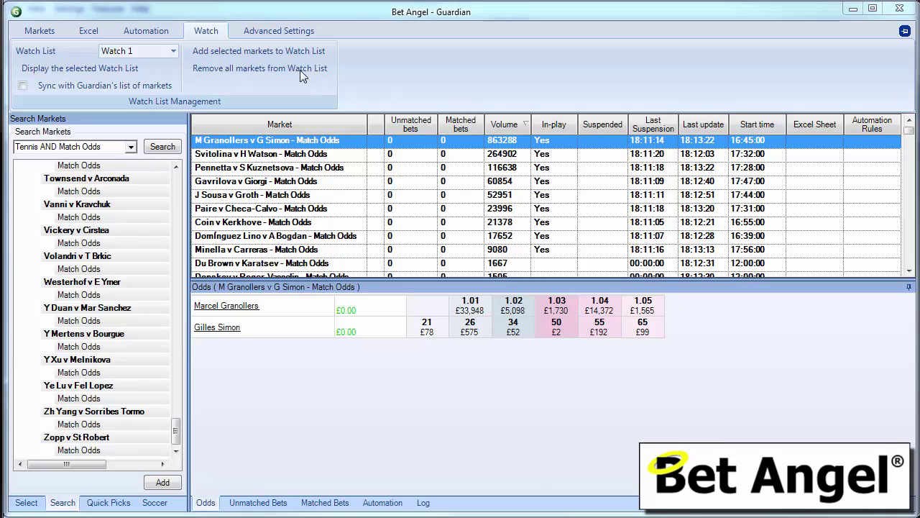
Create a new automation rules file for the selected market and save it as "Tennis trading"
{"action": "left_click", "coordinate": [150, 32]}
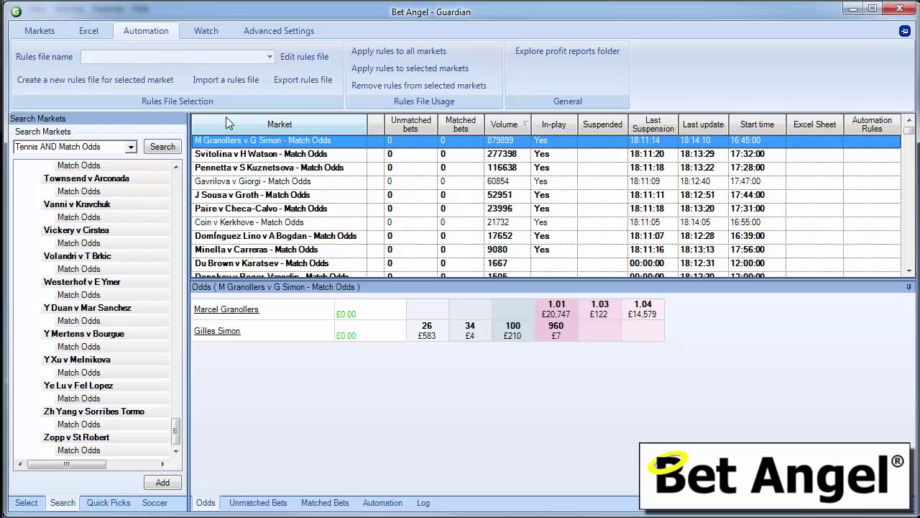
{"action": "left_click", "coordinate": [123, 82]}
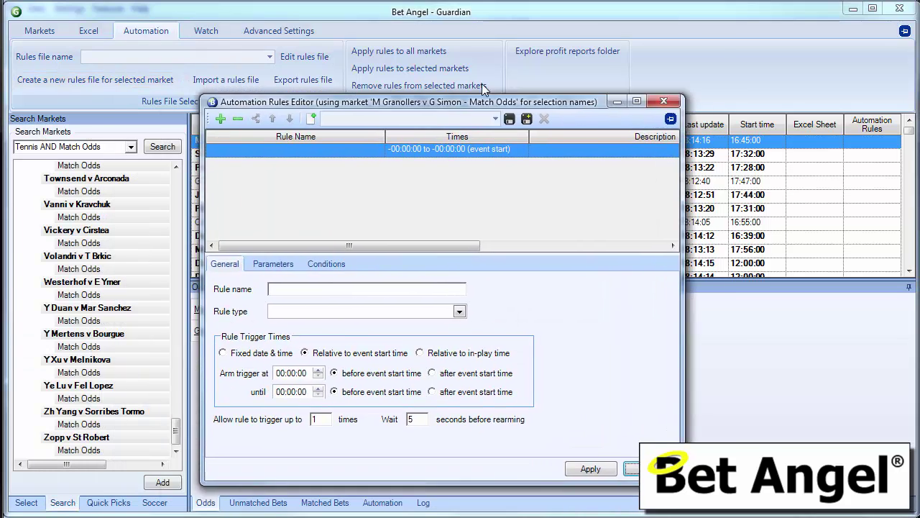
{"action": "left_click_drag", "start_coordinate": [455, 95], "coordinate": [484, 52]}
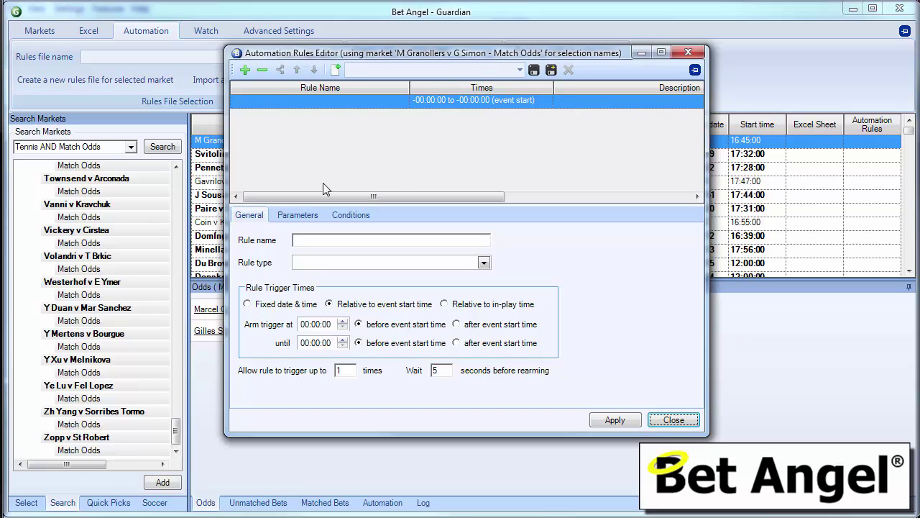
{"action": "left_click", "coordinate": [404, 73]}
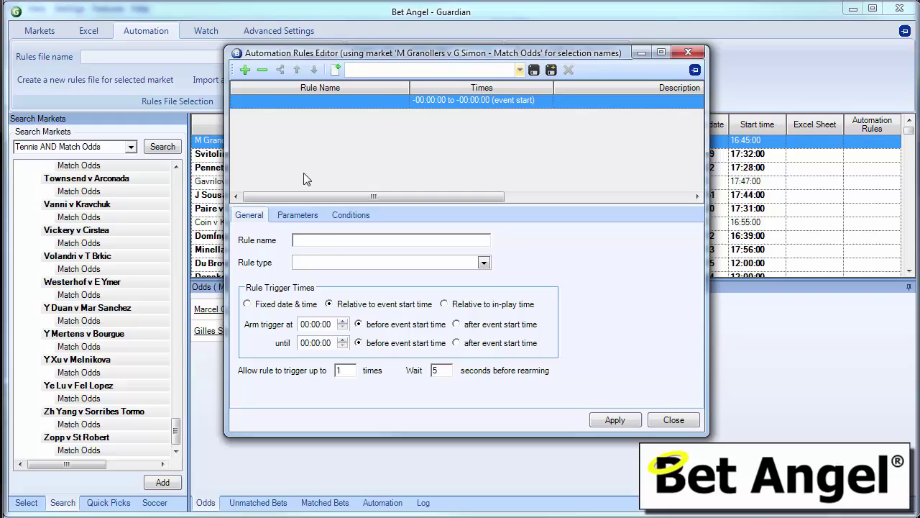
{"action": "left_click", "coordinate": [551, 71]}
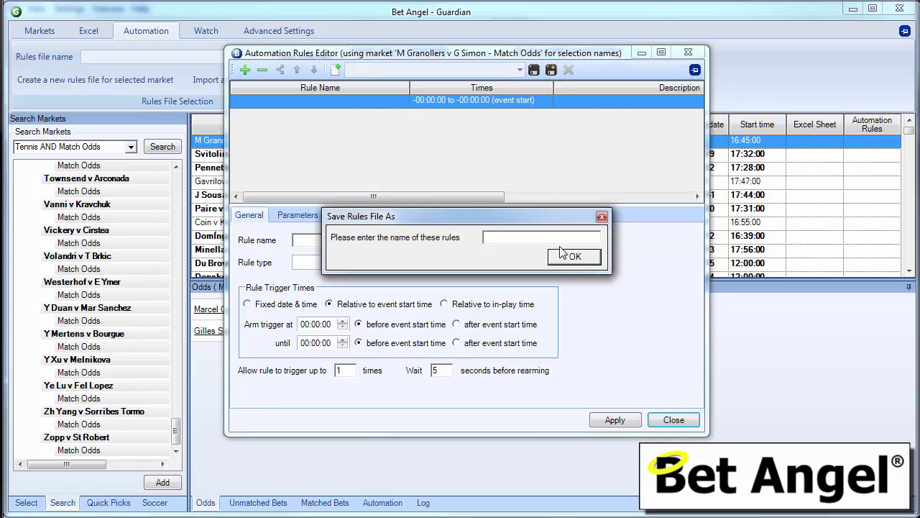
{"action": "type", "text": "Tennis trading"}
{"action": "left_click", "coordinate": [563, 253]}
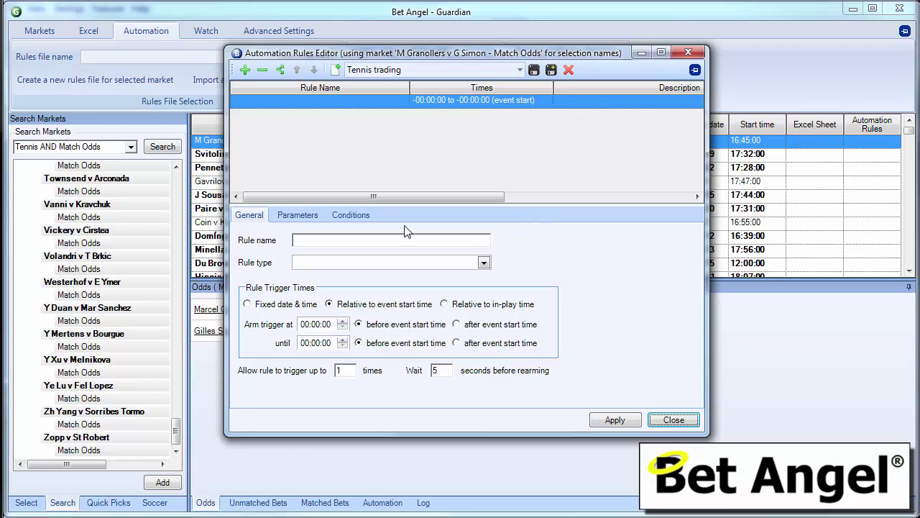
Name the rule "Place a lay bet" and set its rule type to Place Lay Bet
{"action": "left_click", "coordinate": [342, 240]}
{"action": "type", "text": "Place a lay bet"}
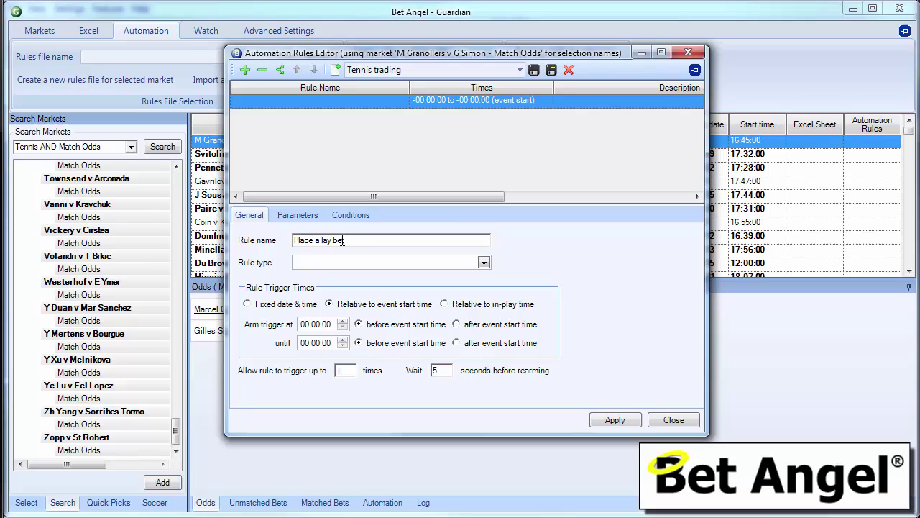
{"action": "left_click", "coordinate": [457, 261]}
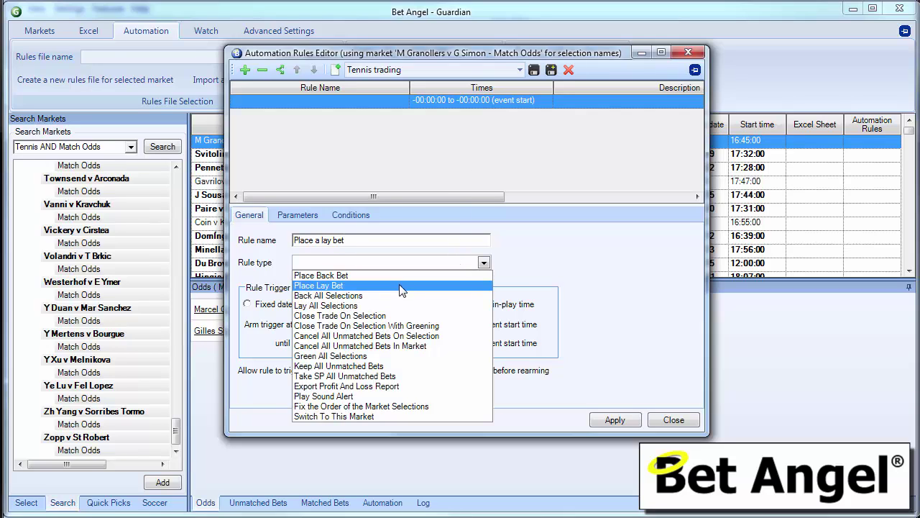
{"action": "left_click", "coordinate": [402, 287]}
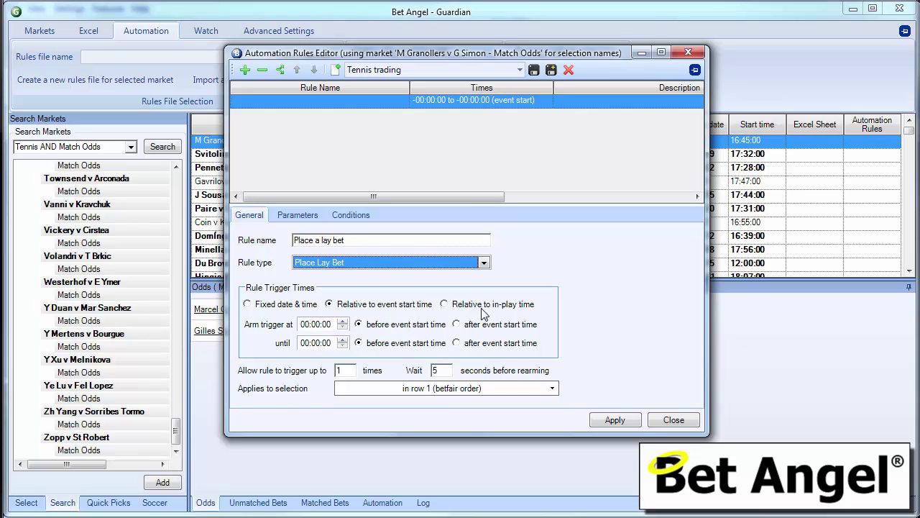
Make the rule's trigger times relative to in-play time and raise the end time of the arming period
{"action": "left_click", "coordinate": [444, 304]}
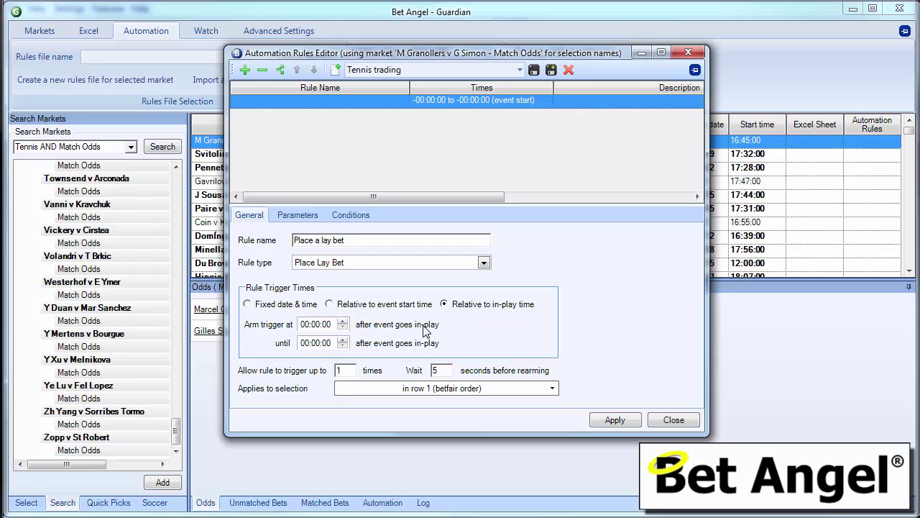
{"action": "left_click", "coordinate": [343, 340]}
{"action": "left_click", "coordinate": [343, 340]}
{"action": "left_click", "coordinate": [343, 340]}
{"action": "left_click", "coordinate": [343, 340]}
{"action": "left_click", "coordinate": [343, 340]}
Set the lay bet to be placed at Best market price with a fixed stake of £10
{"action": "left_click", "coordinate": [302, 215]}
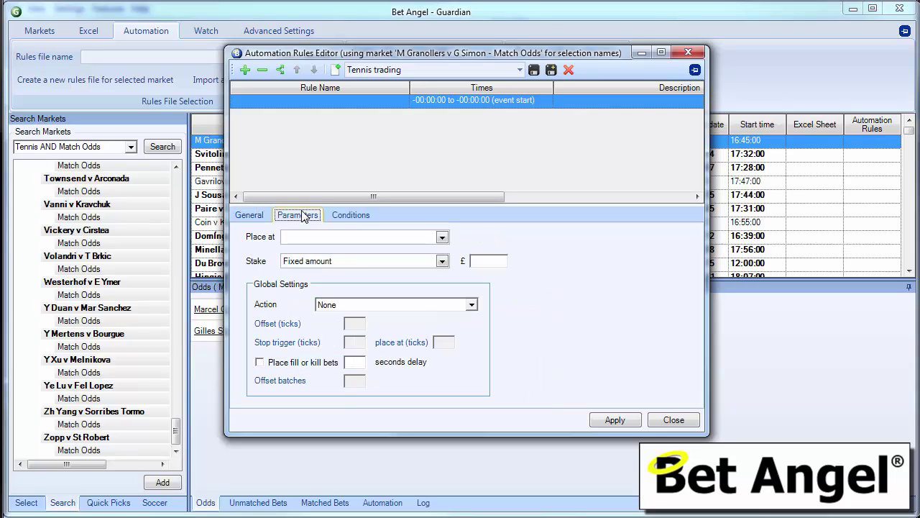
{"action": "left_click", "coordinate": [399, 239]}
{"action": "left_click", "coordinate": [400, 239]}
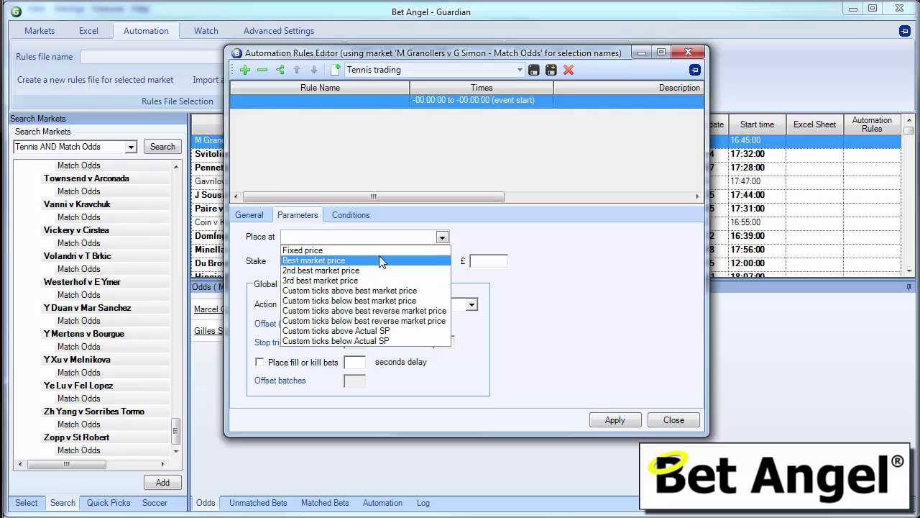
{"action": "left_click", "coordinate": [381, 260]}
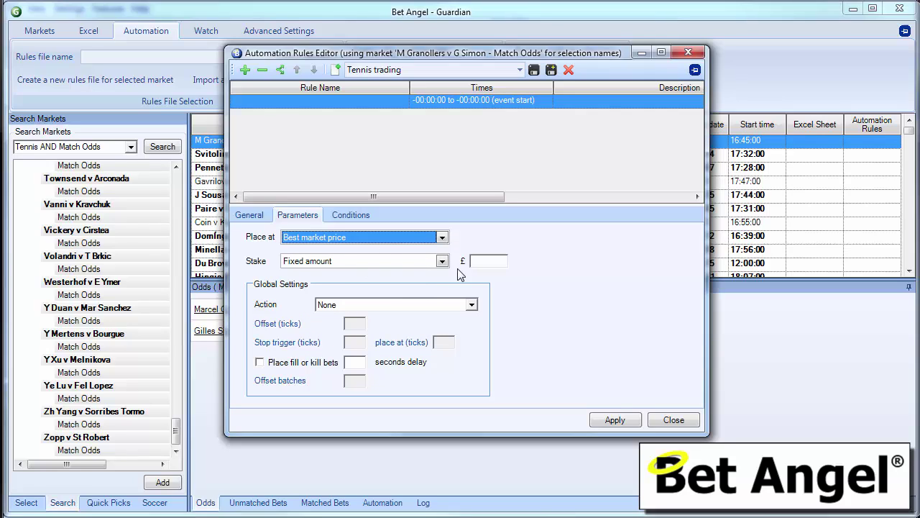
{"action": "left_click", "coordinate": [476, 261]}
{"action": "type", "text": "10"}
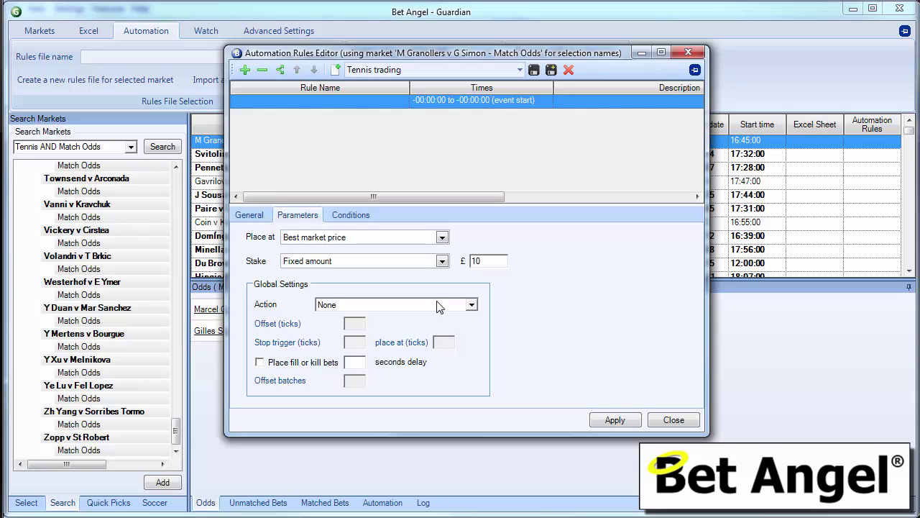
Add two new undefined conditions to the lay bet rule
{"action": "left_click", "coordinate": [365, 215]}
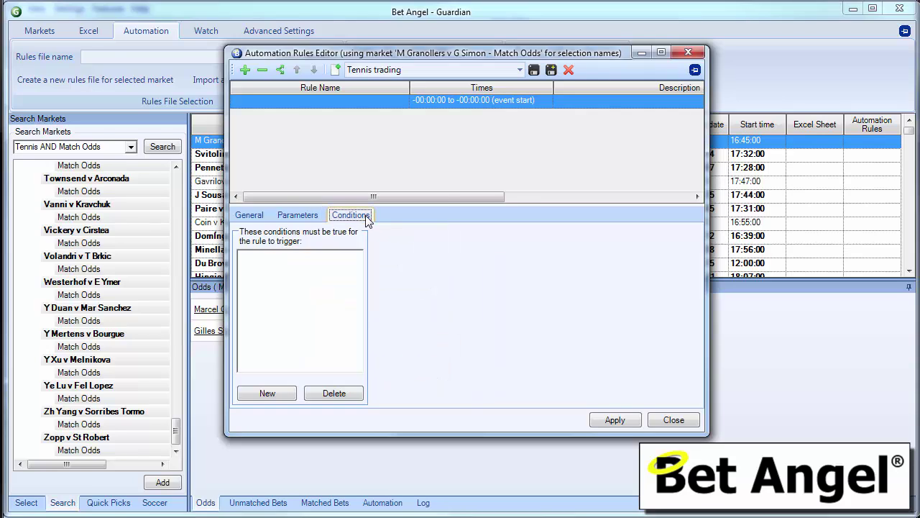
{"action": "left_click", "coordinate": [268, 394]}
{"action": "left_click", "coordinate": [268, 394]}
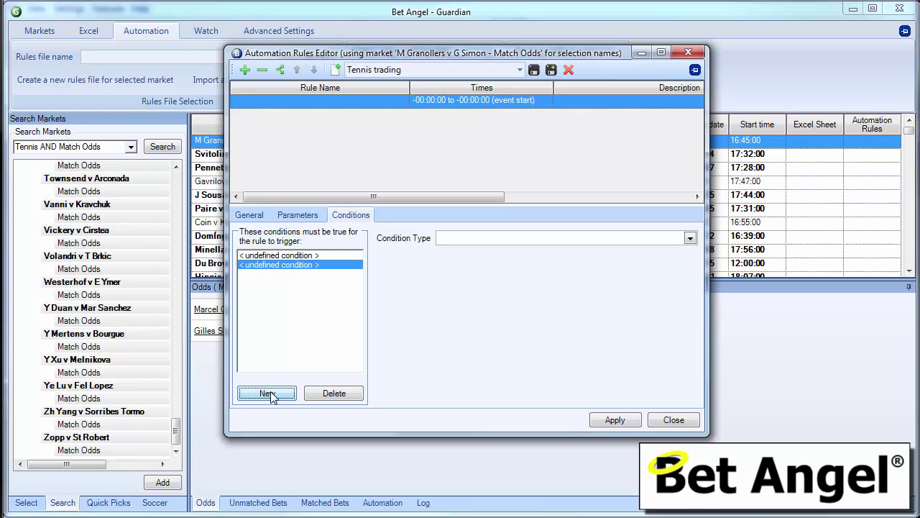
Delete the second undefined condition and make the remaining one a Tennis Serving condition requiring that the selection is serving
{"action": "left_click", "coordinate": [314, 398]}
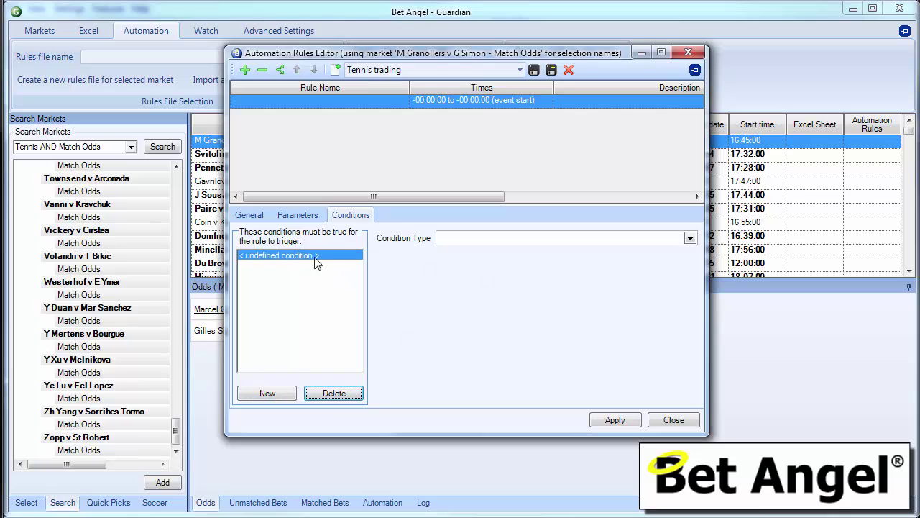
{"action": "left_click", "coordinate": [616, 240]}
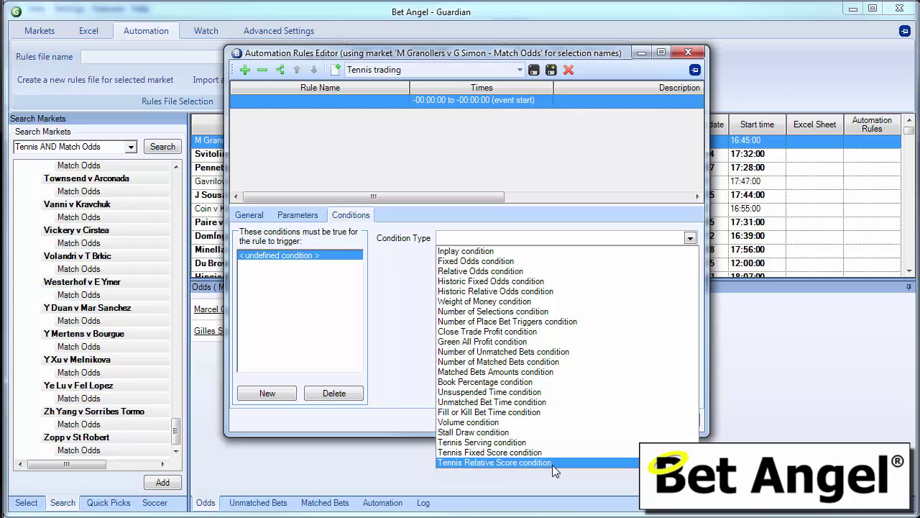
{"action": "left_click", "coordinate": [523, 443]}
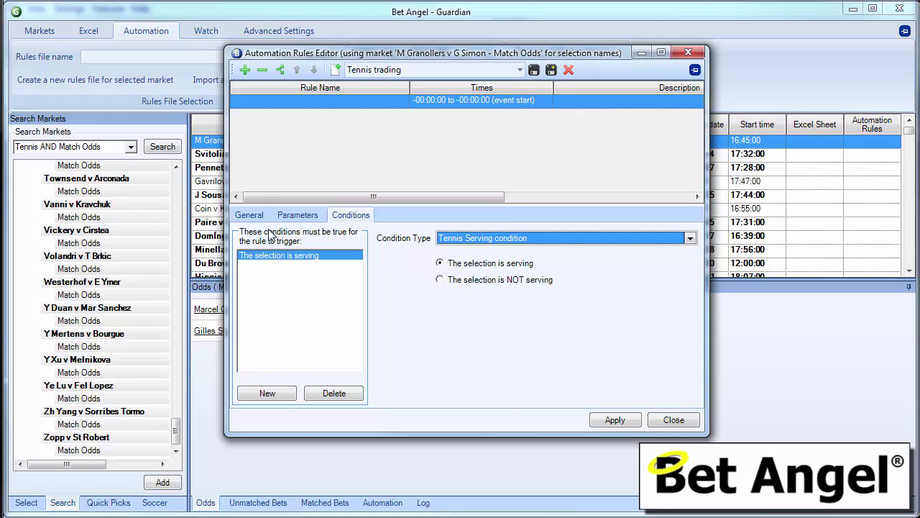
Make the lay bet rule apply to the selection chosen by name, Marcel Granollers
{"action": "left_click", "coordinate": [252, 216]}
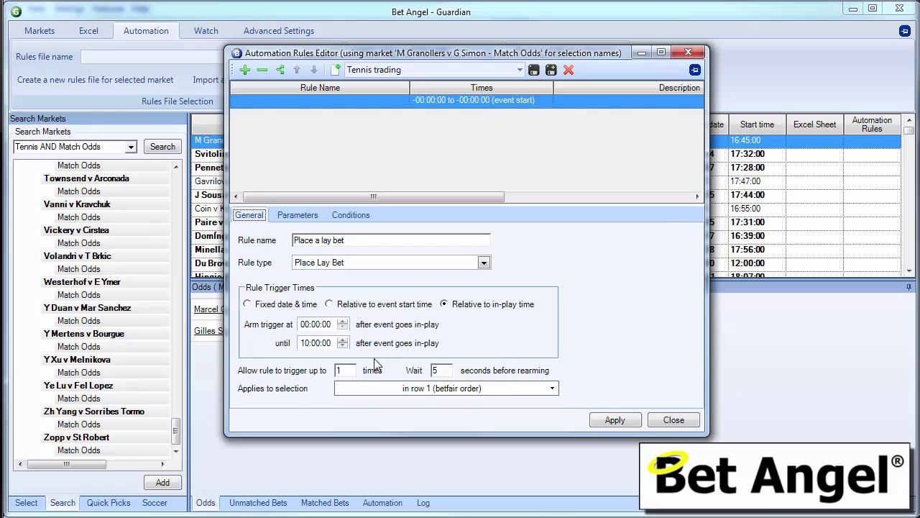
{"action": "left_click", "coordinate": [550, 389]}
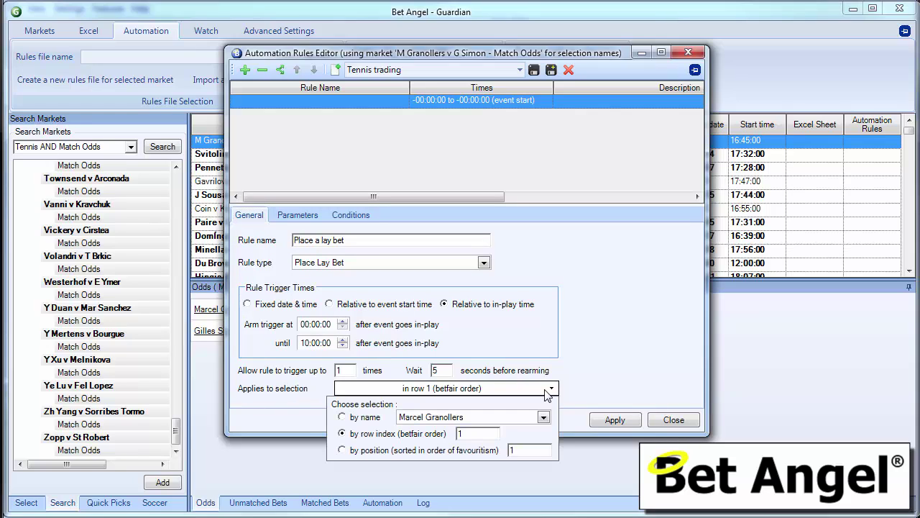
{"action": "left_click", "coordinate": [543, 417]}
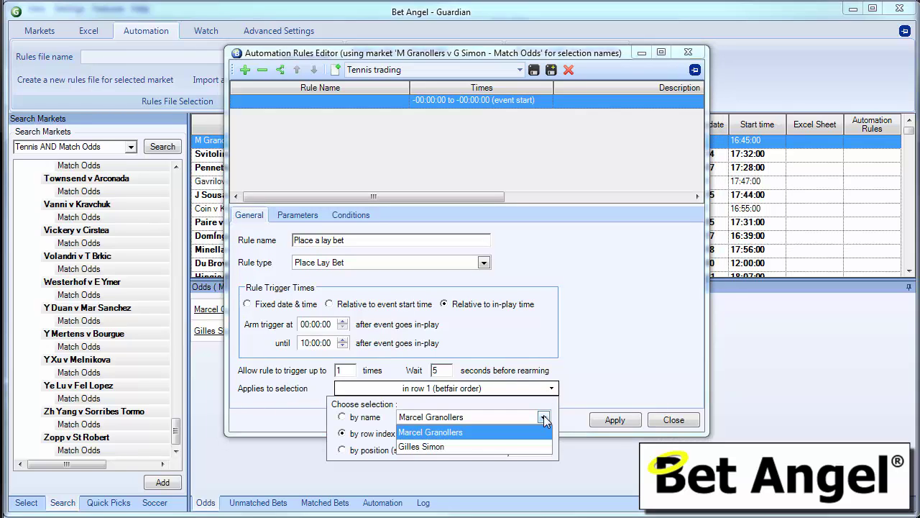
{"action": "left_click", "coordinate": [544, 418]}
{"action": "left_click", "coordinate": [509, 389]}
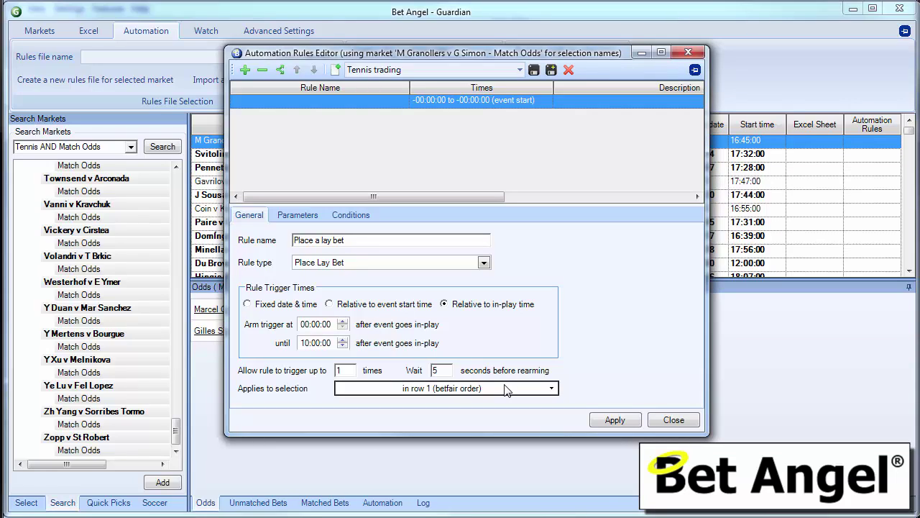
{"action": "left_click", "coordinate": [508, 389]}
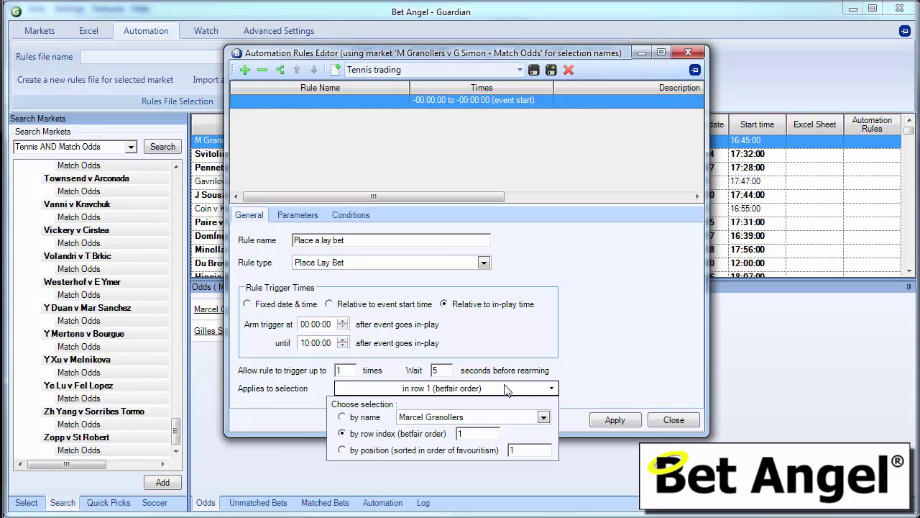
{"action": "left_click", "coordinate": [499, 417]}
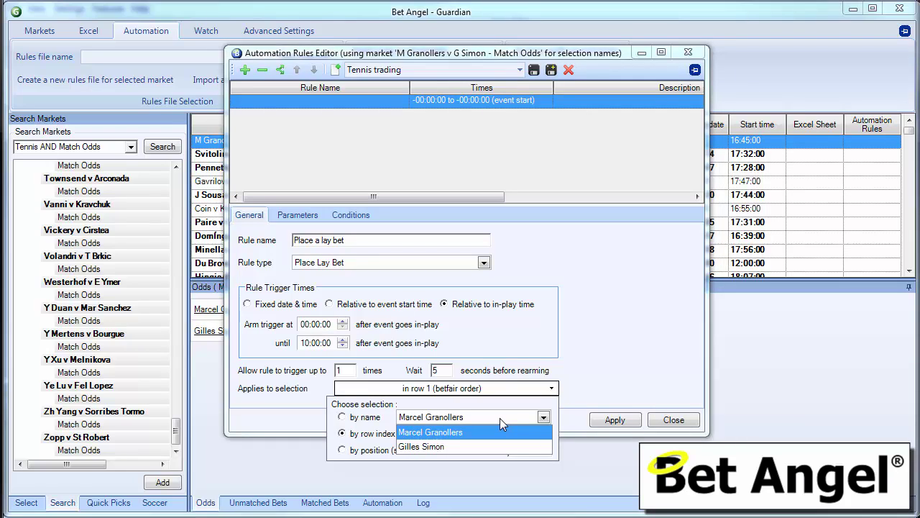
{"action": "left_click", "coordinate": [499, 417]}
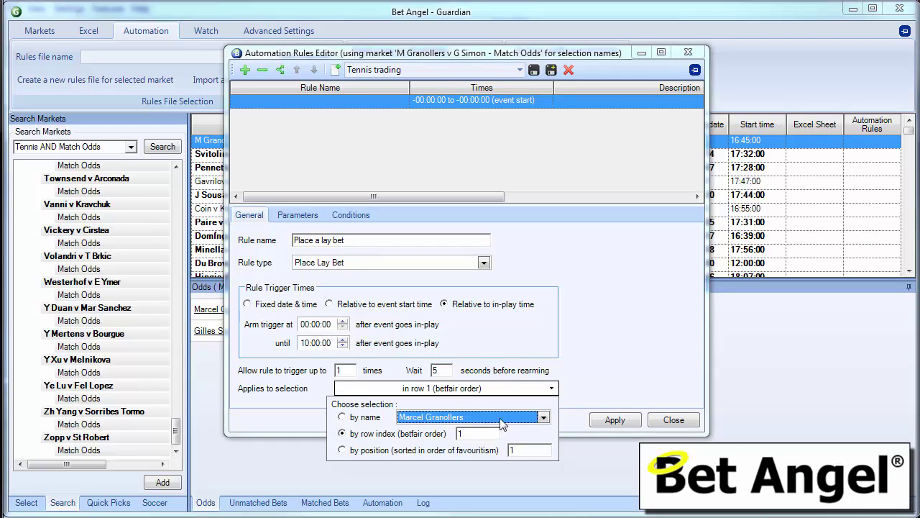
{"action": "left_click", "coordinate": [480, 434]}
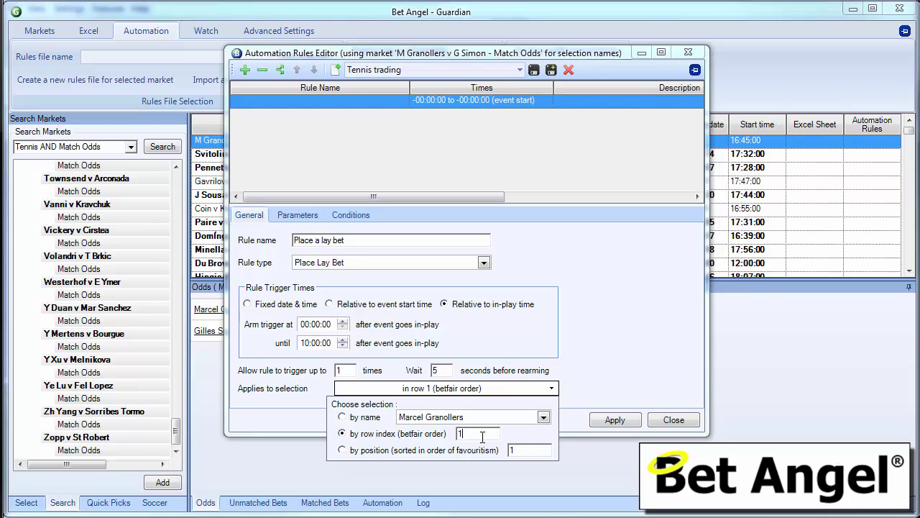
{"action": "left_click", "coordinate": [469, 452]}
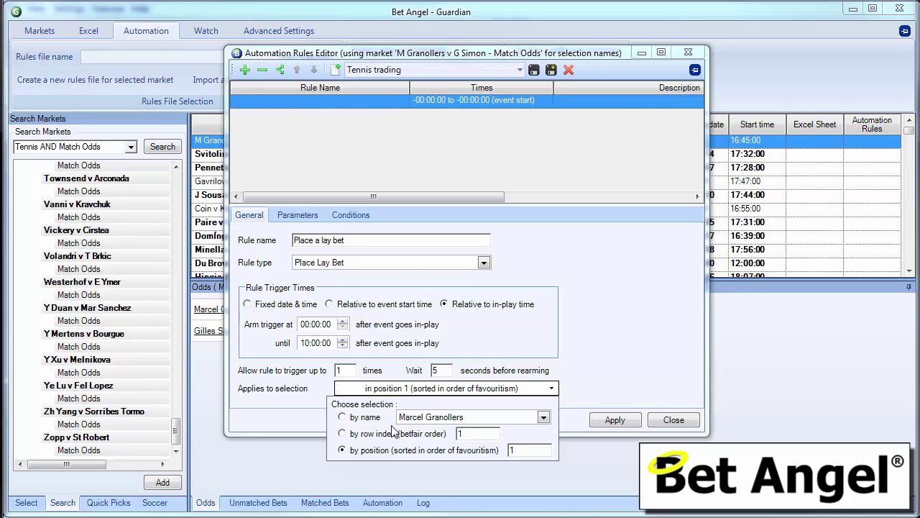
{"action": "left_click", "coordinate": [371, 418]}
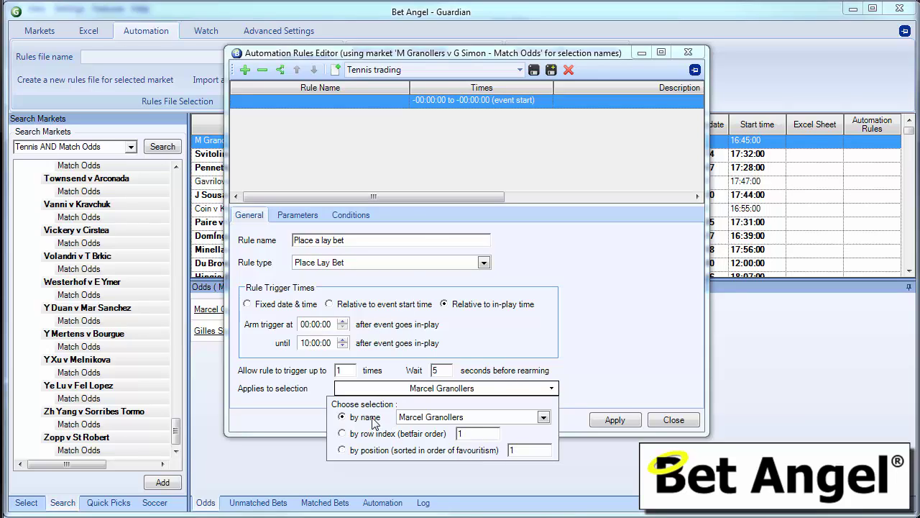
Add a second condition to the lay bet rule and make it a Tennis Fixed Score condition
{"action": "left_click", "coordinate": [353, 219]}
{"action": "left_click", "coordinate": [353, 214]}
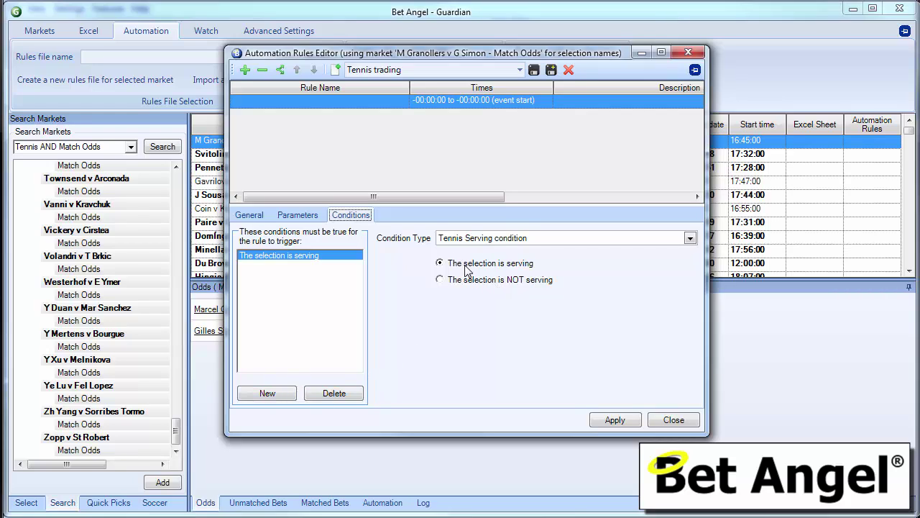
{"action": "left_click", "coordinate": [267, 392]}
{"action": "left_click", "coordinate": [505, 238]}
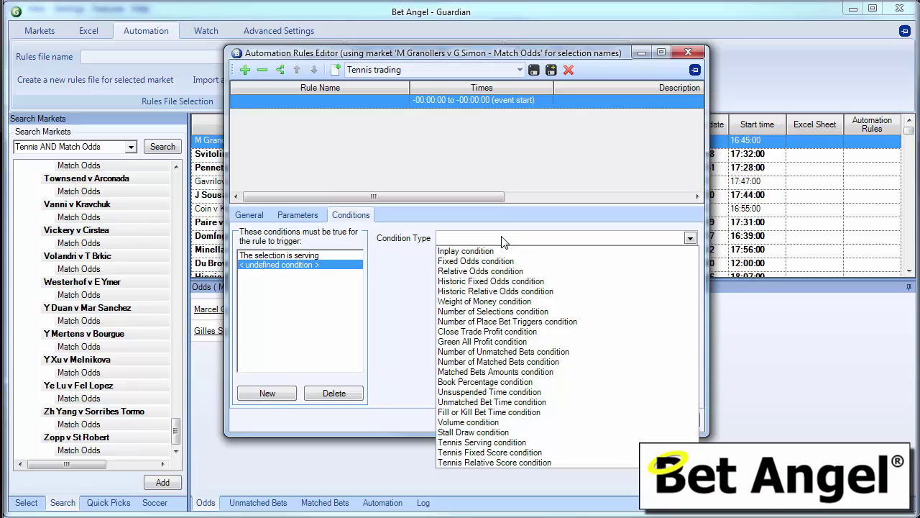
{"action": "left_click", "coordinate": [515, 453]}
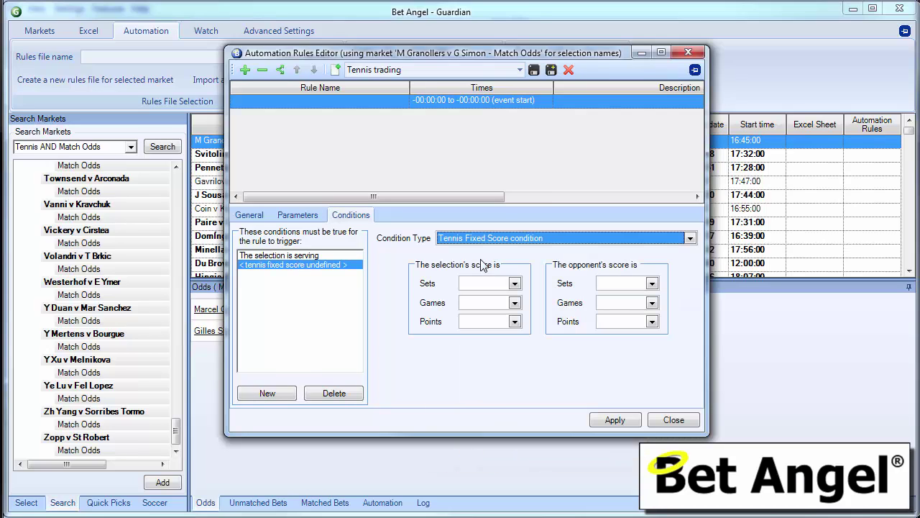
Set the fixed score condition's sets to 1 for the selection and 0 for the opponent
{"action": "left_click", "coordinate": [514, 283]}
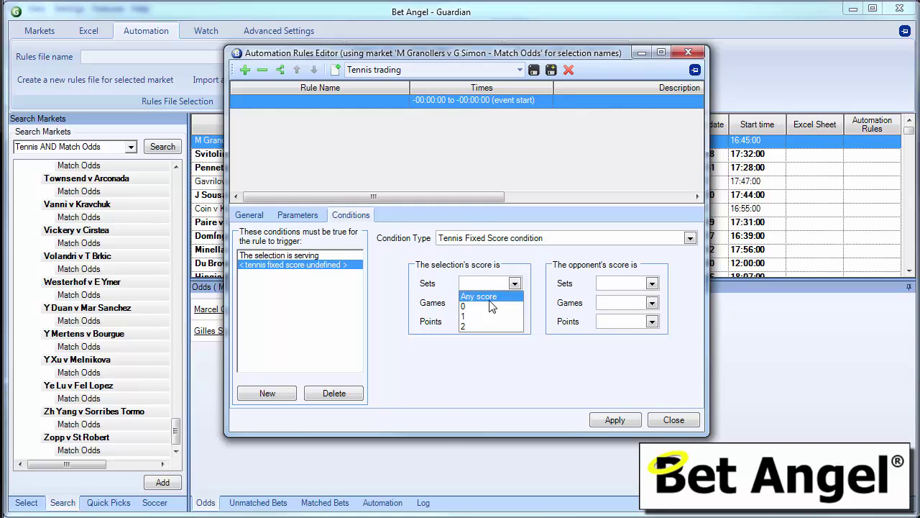
{"action": "left_click", "coordinate": [488, 307]}
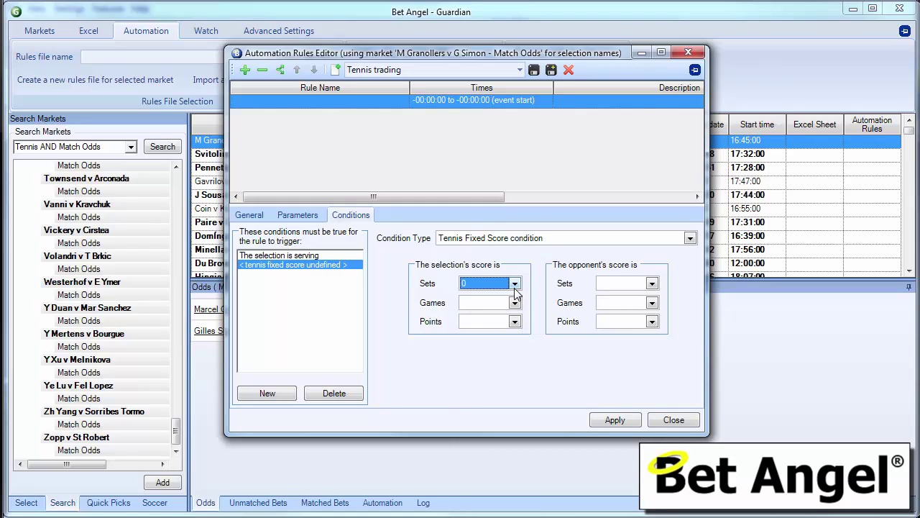
{"action": "left_click", "coordinate": [652, 285]}
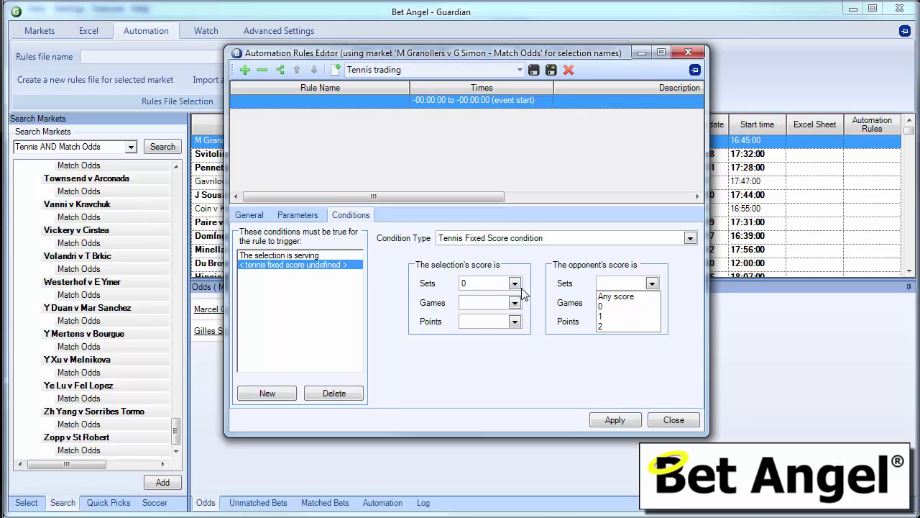
{"action": "left_click", "coordinate": [508, 286]}
{"action": "left_click", "coordinate": [511, 284]}
{"action": "left_click", "coordinate": [483, 316]}
{"action": "left_click", "coordinate": [643, 284]}
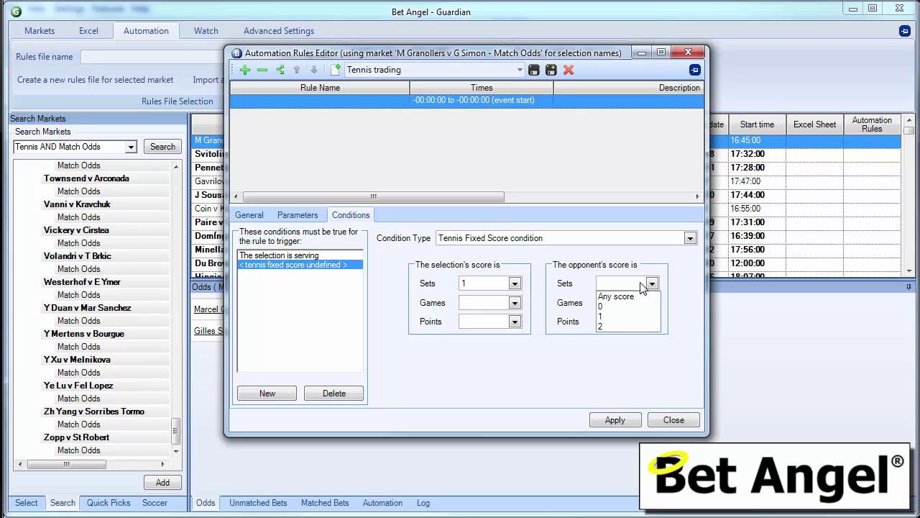
{"action": "left_click", "coordinate": [616, 308]}
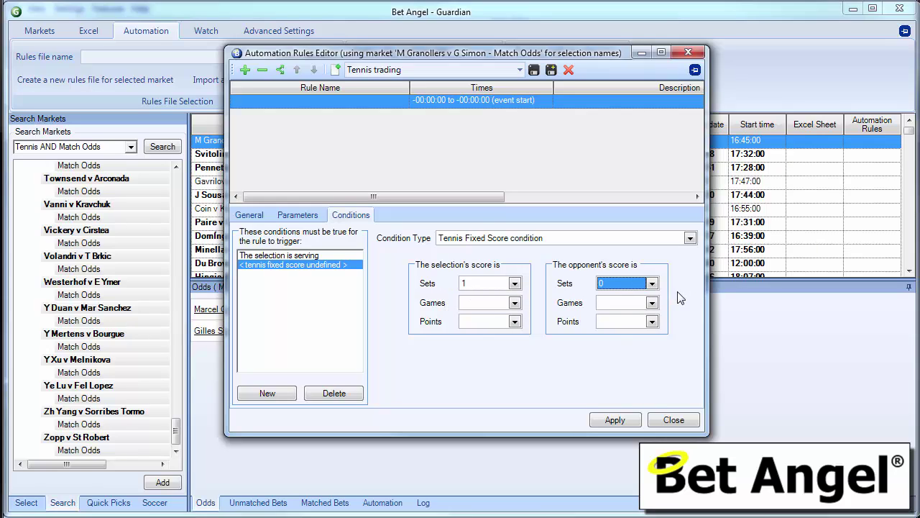
Set the sets to Any score for both the selection and the opponent
{"action": "left_click", "coordinate": [515, 284]}
{"action": "left_click", "coordinate": [478, 295]}
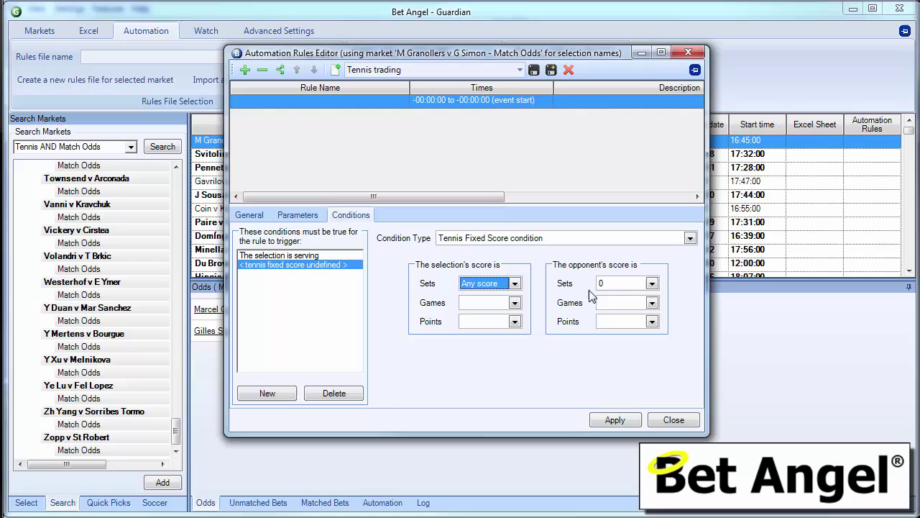
{"action": "left_click", "coordinate": [651, 283]}
{"action": "left_click", "coordinate": [613, 295]}
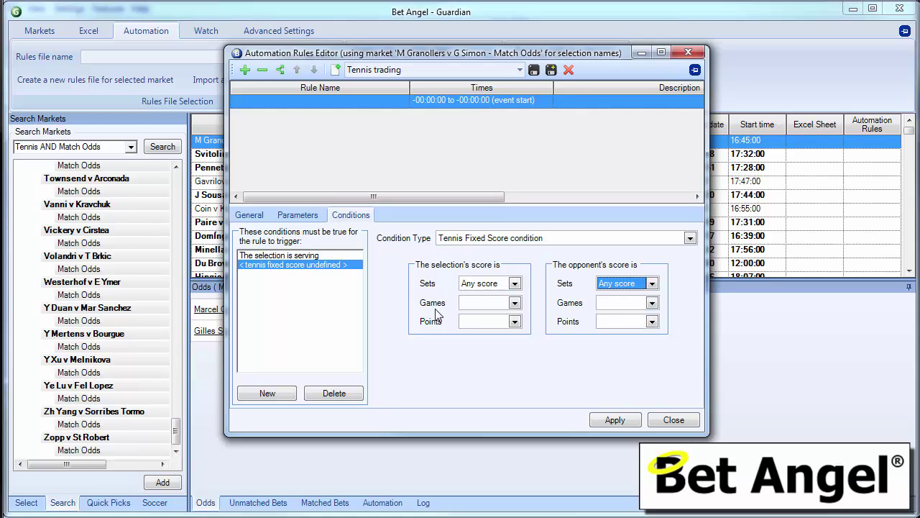
Set the fixed score condition's games to 3 for the selection and 2 for the opponent
{"action": "left_click", "coordinate": [515, 303]}
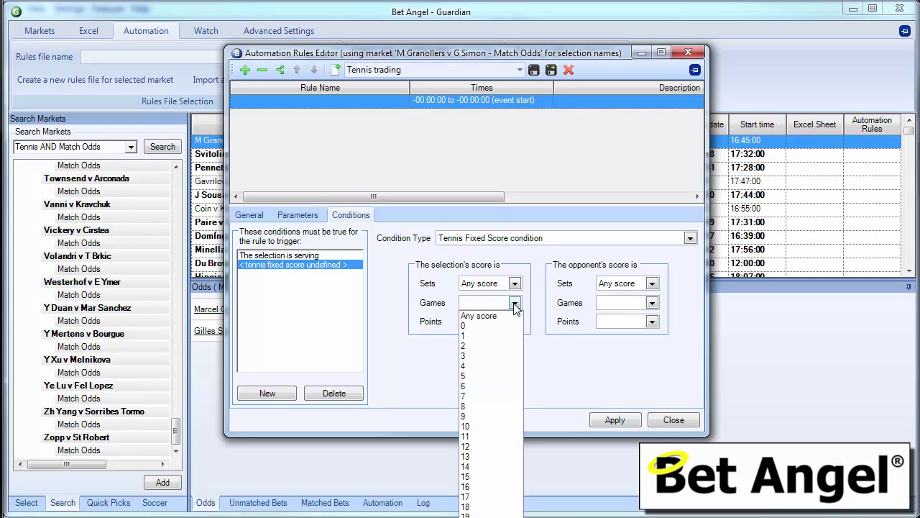
{"action": "left_click", "coordinate": [482, 357]}
{"action": "left_click", "coordinate": [652, 303]}
{"action": "left_click", "coordinate": [624, 346]}
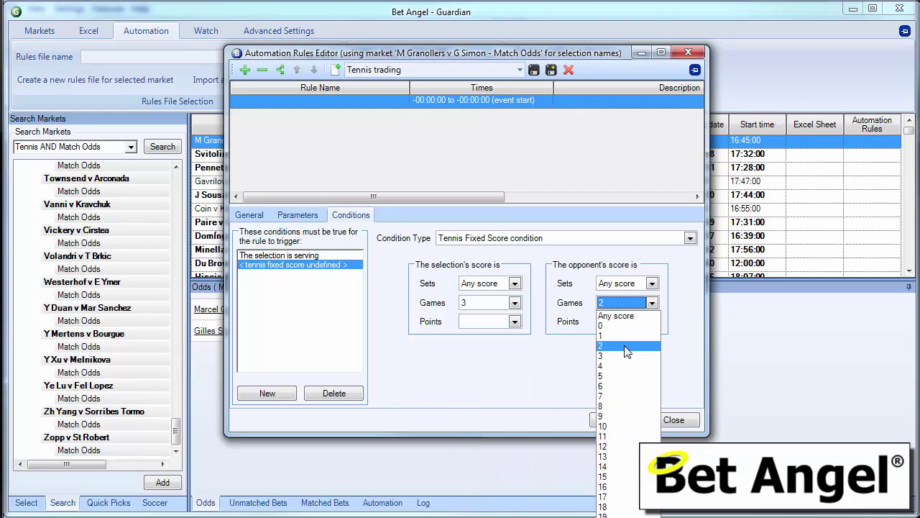
{"action": "left_click", "coordinate": [624, 347]}
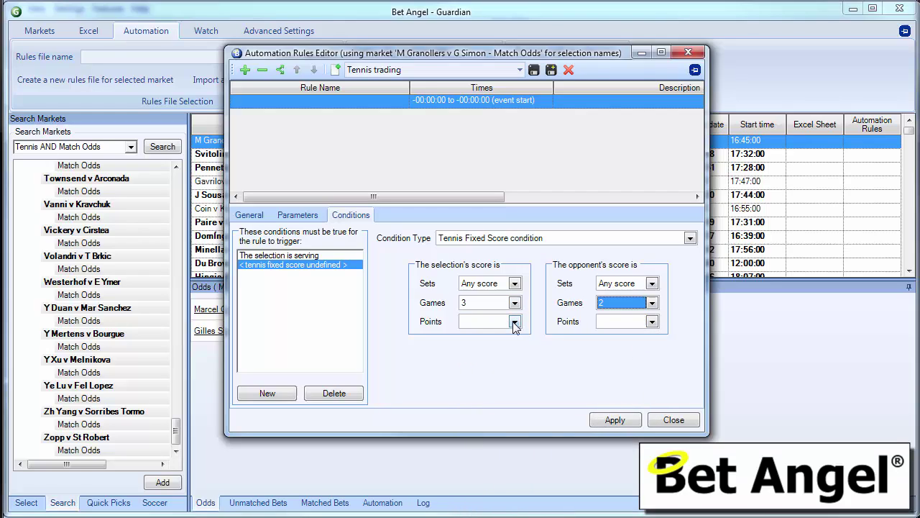
Set the games to Any score for both the selection and the opponent
{"action": "left_click", "coordinate": [515, 323]}
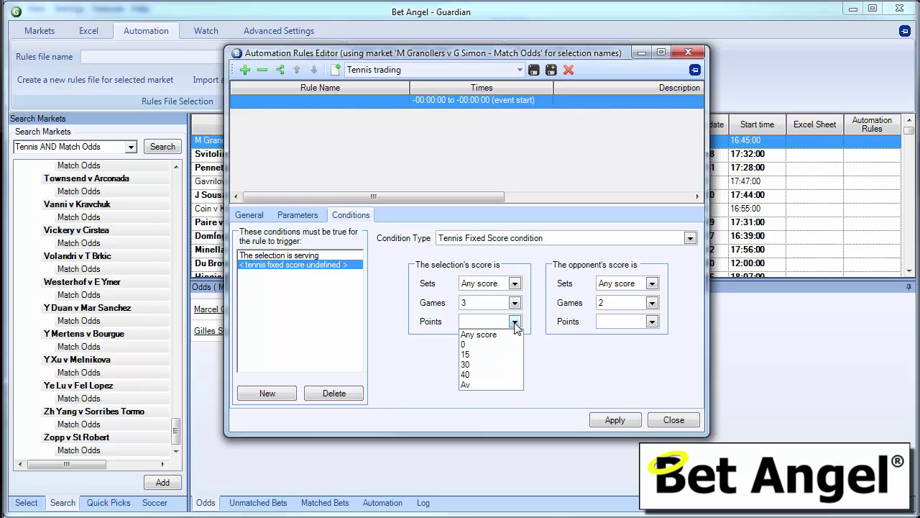
{"action": "left_click", "coordinate": [514, 302]}
{"action": "left_click", "coordinate": [514, 302]}
{"action": "left_click", "coordinate": [504, 316]}
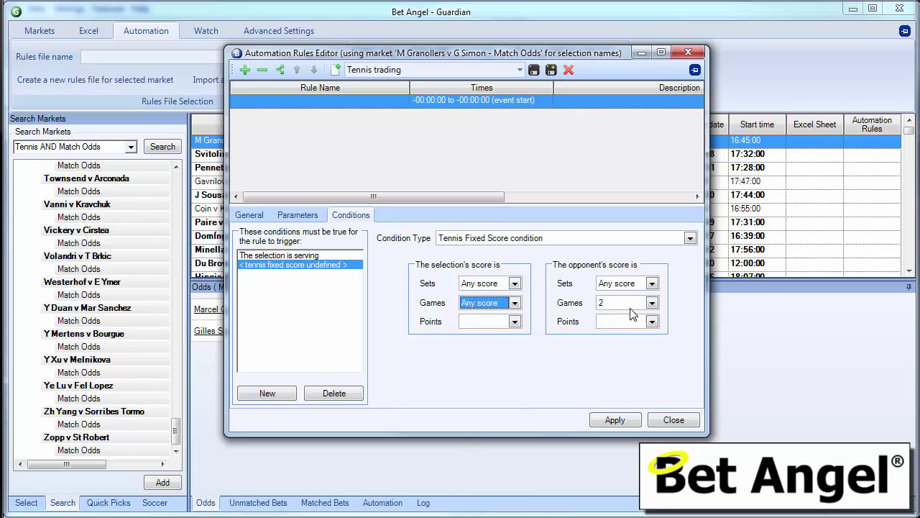
{"action": "left_click", "coordinate": [651, 303]}
{"action": "left_click", "coordinate": [629, 317]}
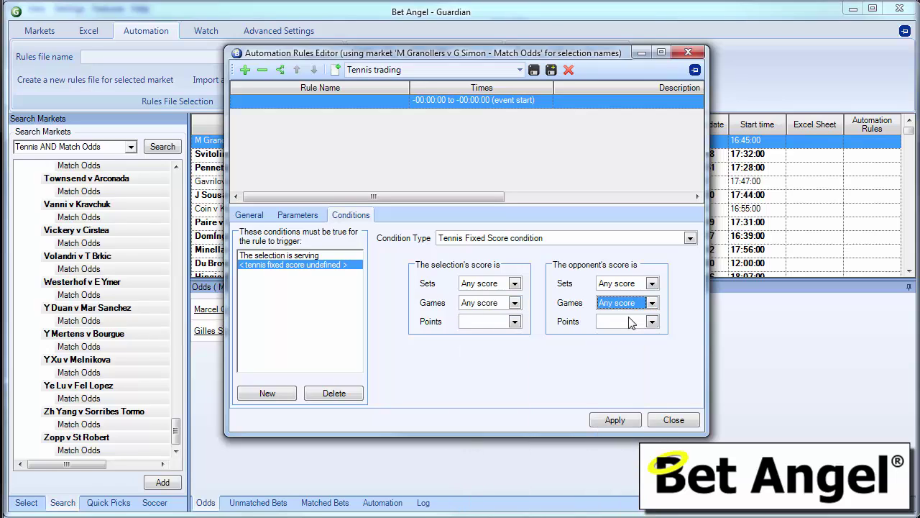
Set the fixed score condition's points to 0 for the selection and 40 for the opponent
{"action": "left_click", "coordinate": [515, 322]}
{"action": "left_click", "coordinate": [493, 345]}
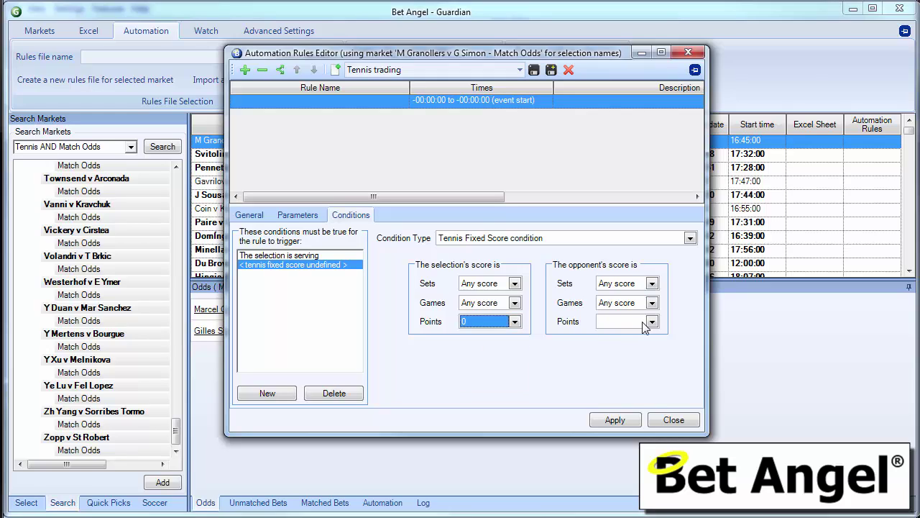
{"action": "left_click", "coordinate": [652, 321]}
{"action": "left_click", "coordinate": [616, 375]}
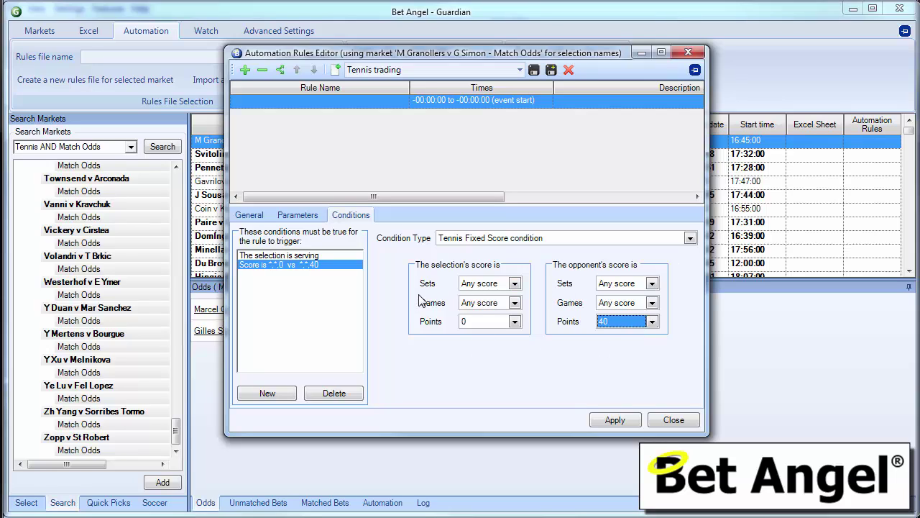
Set the points to Any score for both the selection and the opponent
{"action": "left_click", "coordinate": [516, 322]}
{"action": "left_click", "coordinate": [500, 335]}
{"action": "left_click", "coordinate": [652, 322]}
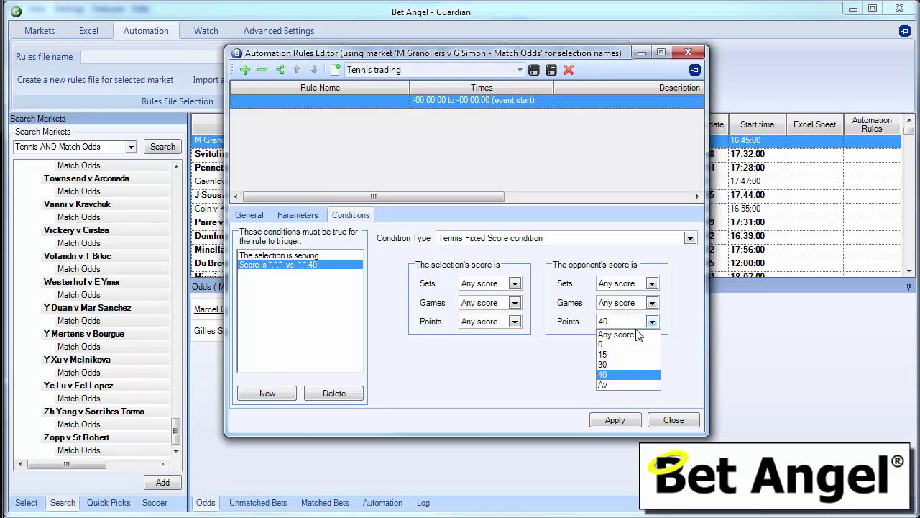
{"action": "left_click", "coordinate": [626, 335]}
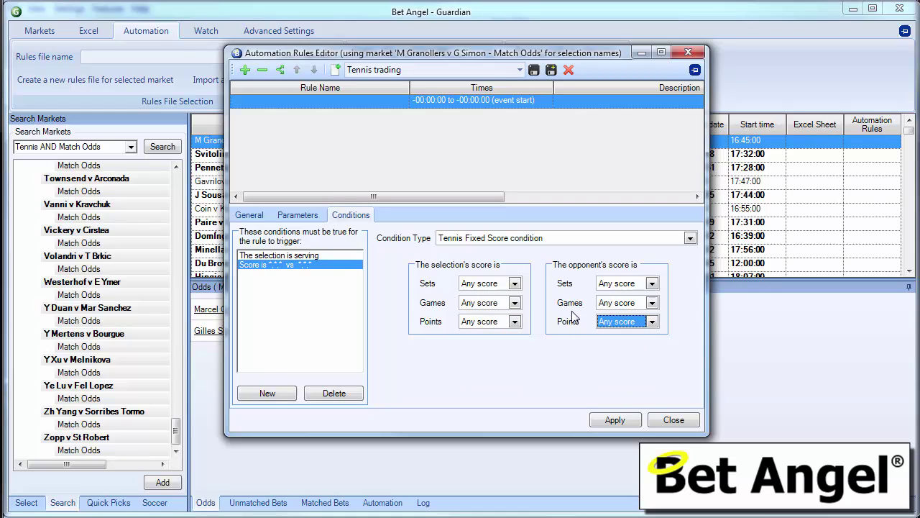
Set the fixed score condition's points to 0 for both the selection and the opponent
{"action": "left_click", "coordinate": [515, 322]}
{"action": "left_click", "coordinate": [503, 344]}
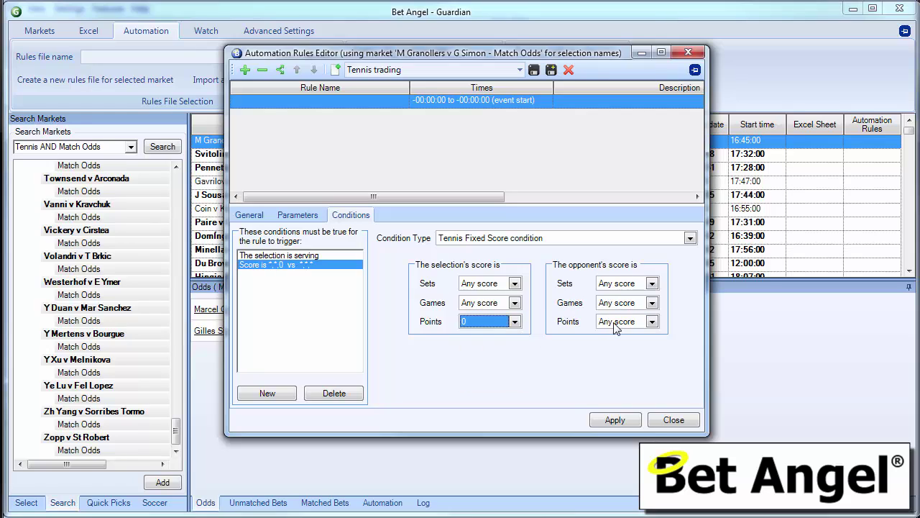
{"action": "left_click", "coordinate": [651, 322]}
{"action": "left_click", "coordinate": [630, 346]}
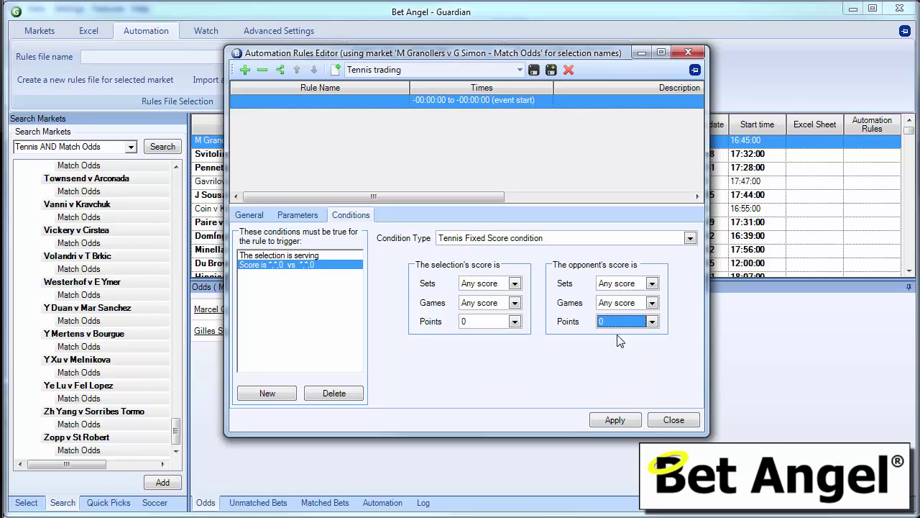
Set the fixed score condition's games to 2 for the selection and 3 for the opponent
{"action": "left_click", "coordinate": [514, 303]}
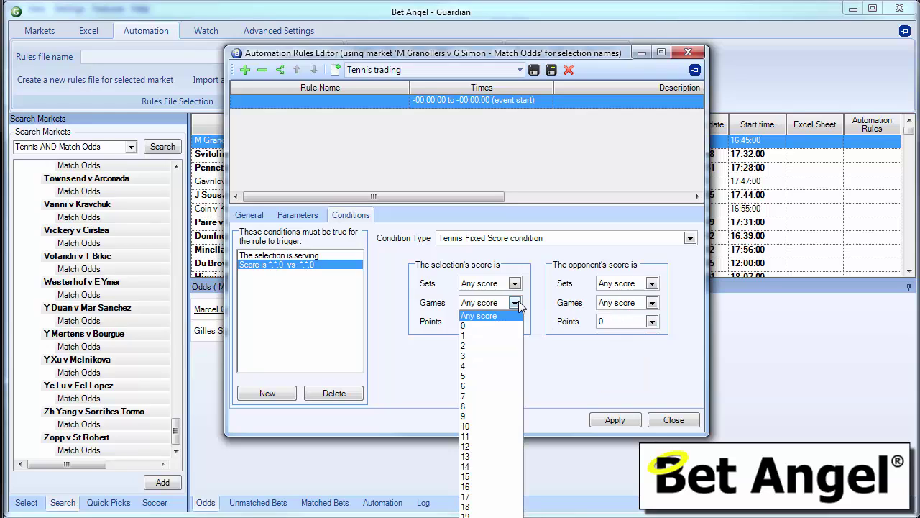
{"action": "left_click", "coordinate": [496, 346]}
{"action": "left_click", "coordinate": [651, 303]}
{"action": "left_click", "coordinate": [626, 356]}
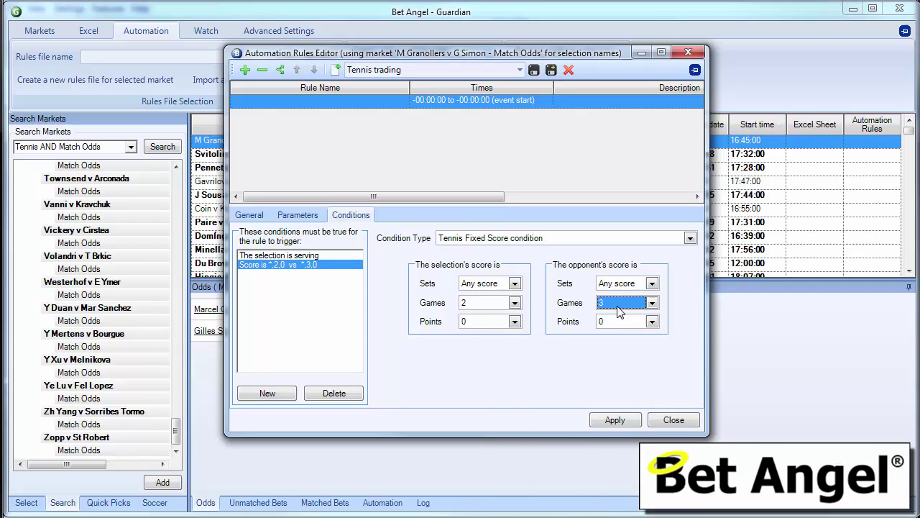
Set the fixed score condition's games to 5 for the opponent and 4 for the selection
{"action": "left_click", "coordinate": [651, 302]}
{"action": "left_click", "coordinate": [615, 376]}
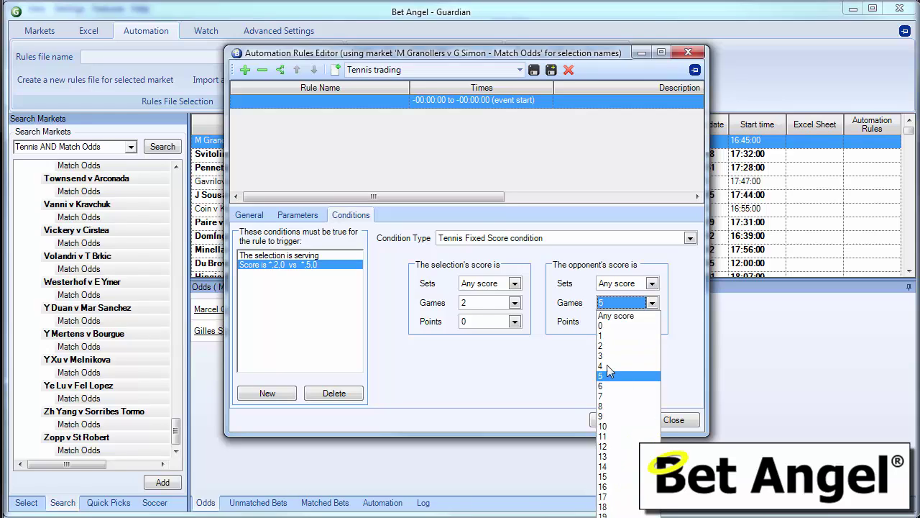
{"action": "left_click", "coordinate": [515, 303]}
{"action": "left_click", "coordinate": [497, 367]}
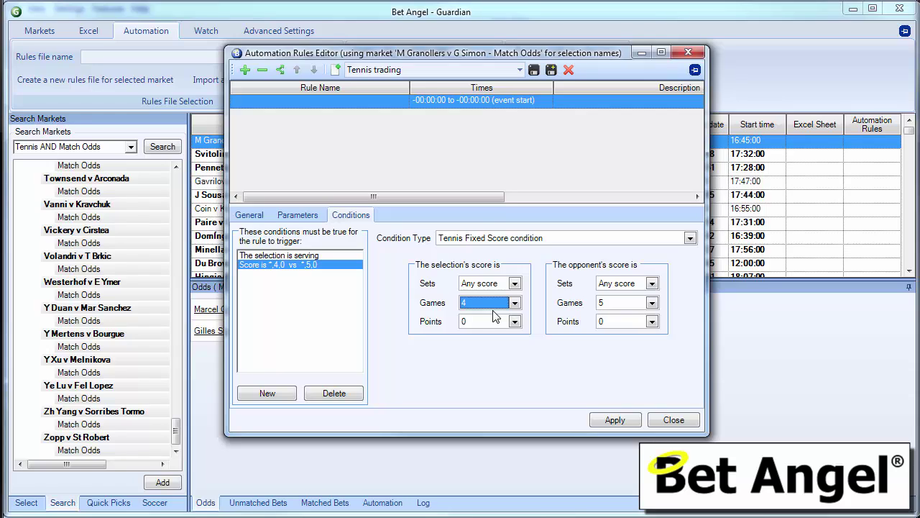
Delete the fixed score condition and add a new Tennis Relative Score condition in its place
{"action": "left_click", "coordinate": [351, 394]}
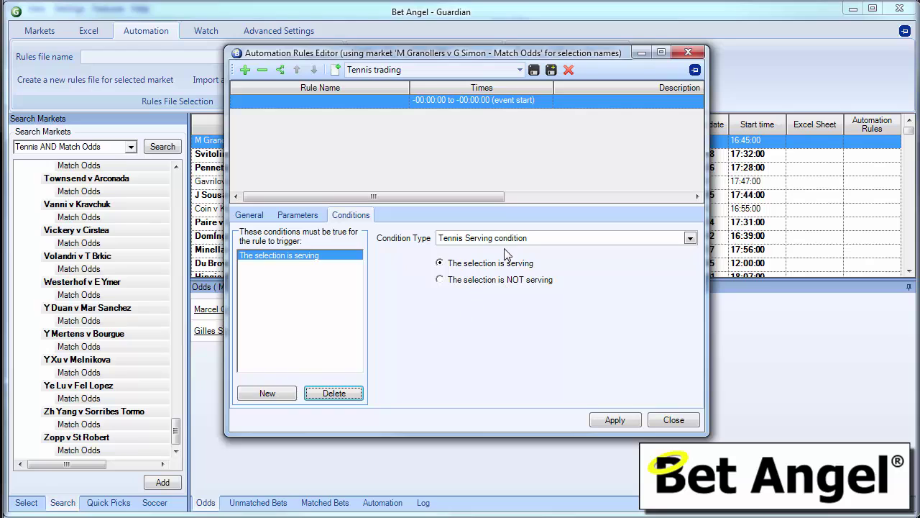
{"action": "left_click", "coordinate": [268, 393]}
{"action": "left_click", "coordinate": [531, 239]}
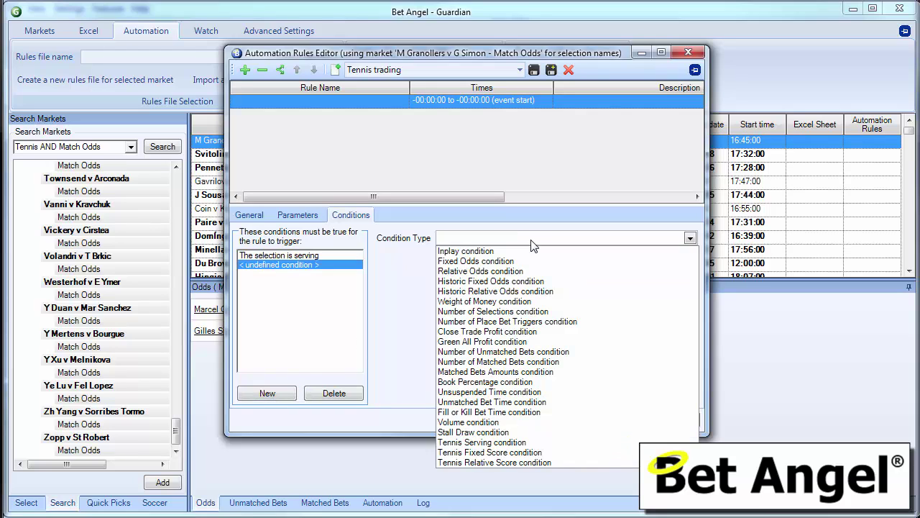
{"action": "left_click", "coordinate": [540, 461]}
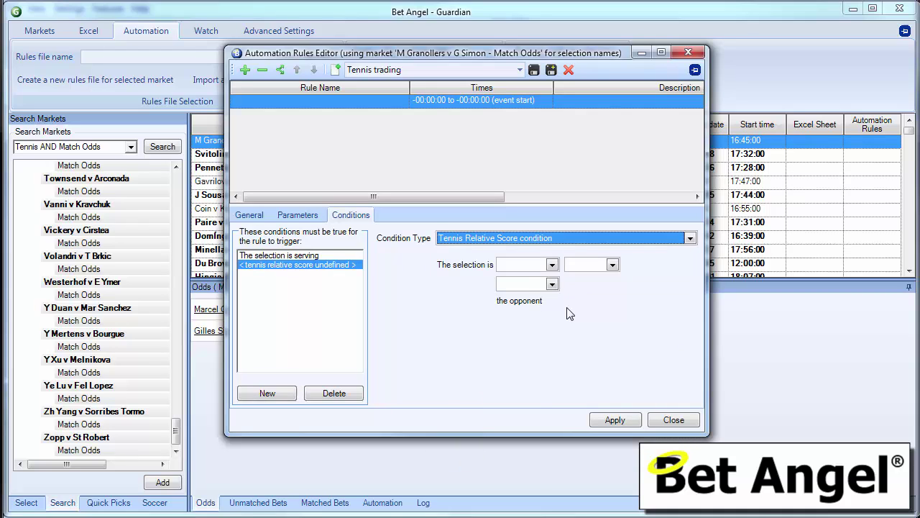
Define the relative score condition as the selection being 1 Games ahead of the opponent in the current set
{"action": "left_click", "coordinate": [551, 266]}
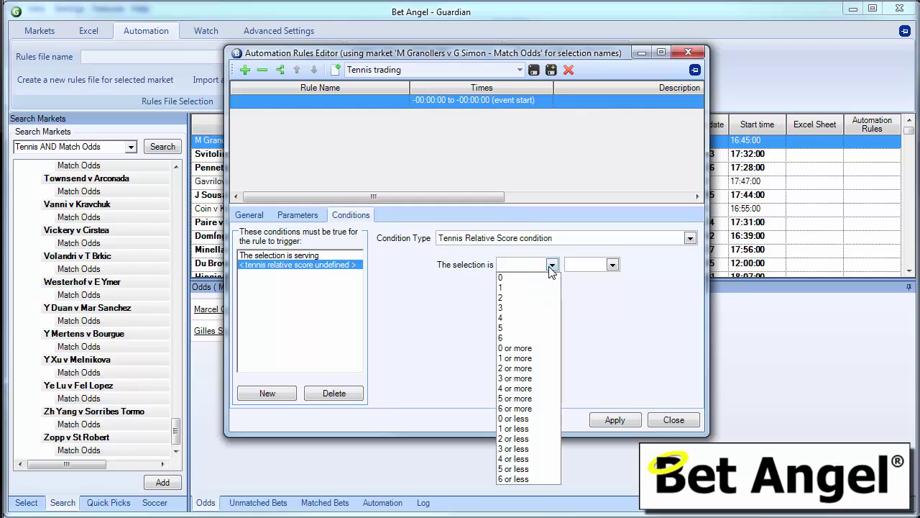
{"action": "left_click", "coordinate": [532, 287]}
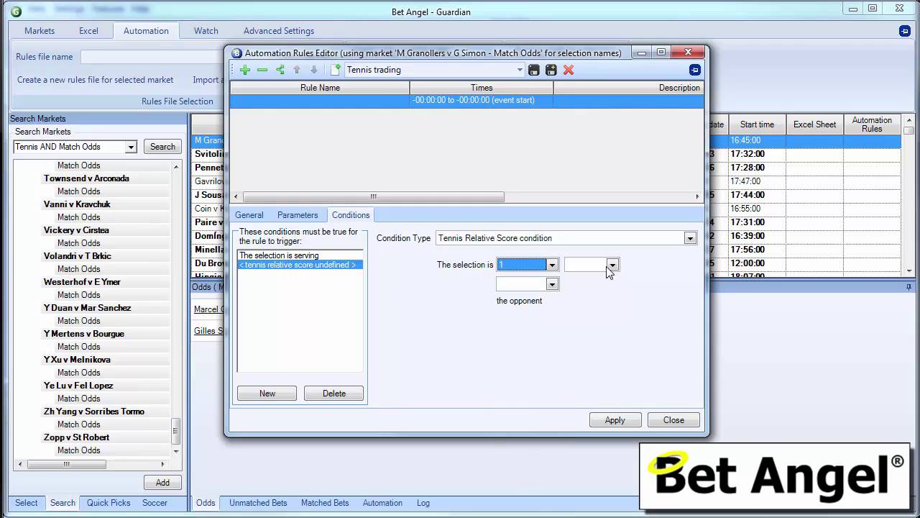
{"action": "left_click", "coordinate": [612, 265]}
{"action": "left_click", "coordinate": [603, 278]}
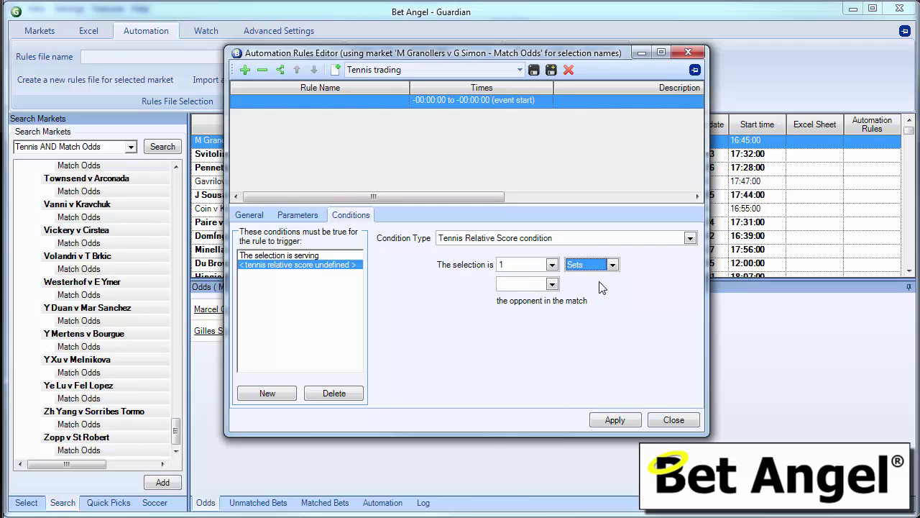
{"action": "left_click", "coordinate": [605, 269]}
{"action": "left_click", "coordinate": [551, 286]}
{"action": "left_click", "coordinate": [551, 286]}
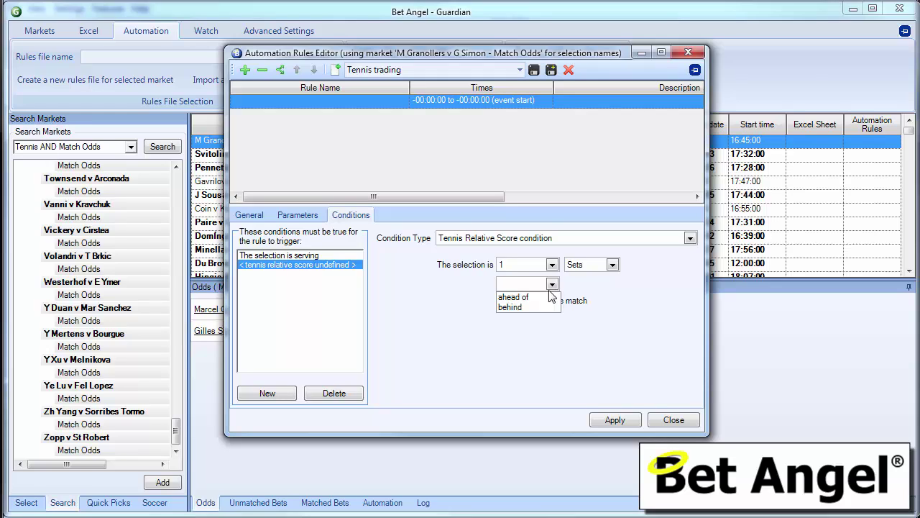
{"action": "left_click", "coordinate": [591, 265]}
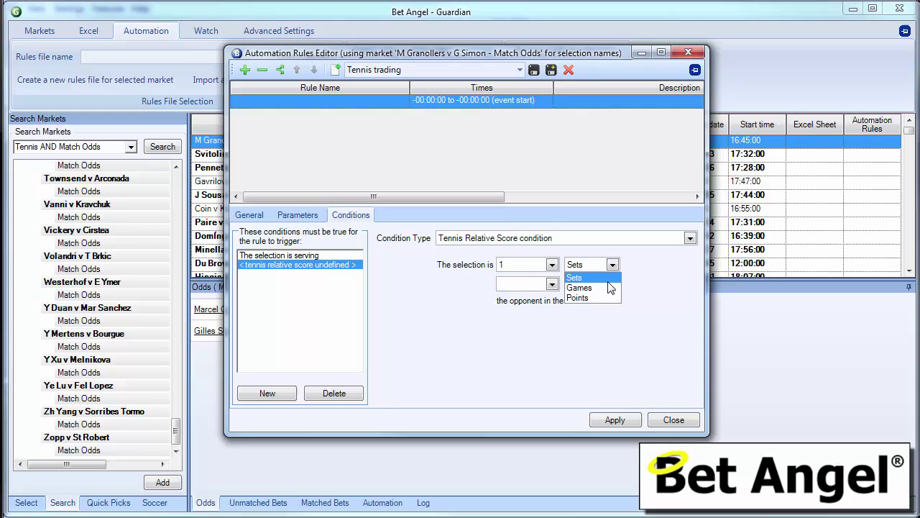
{"action": "left_click", "coordinate": [604, 277]}
{"action": "left_click", "coordinate": [552, 285]}
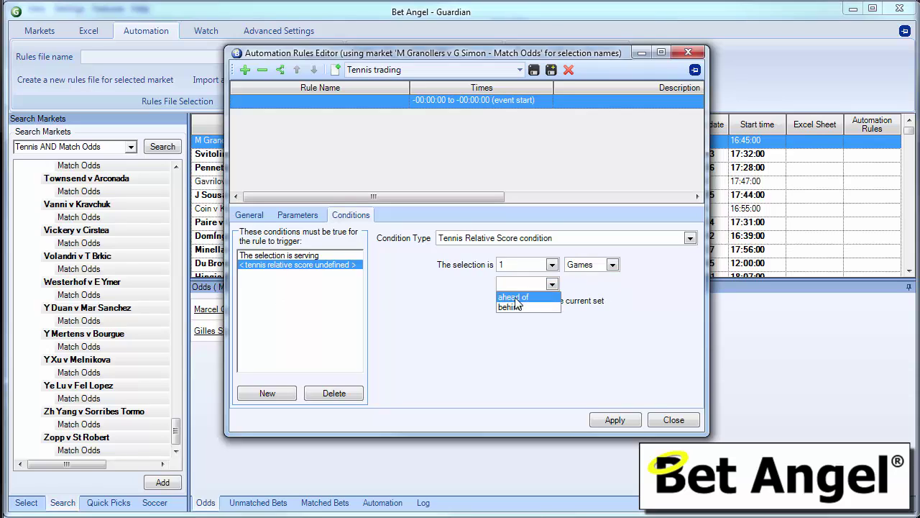
{"action": "left_click", "coordinate": [523, 301]}
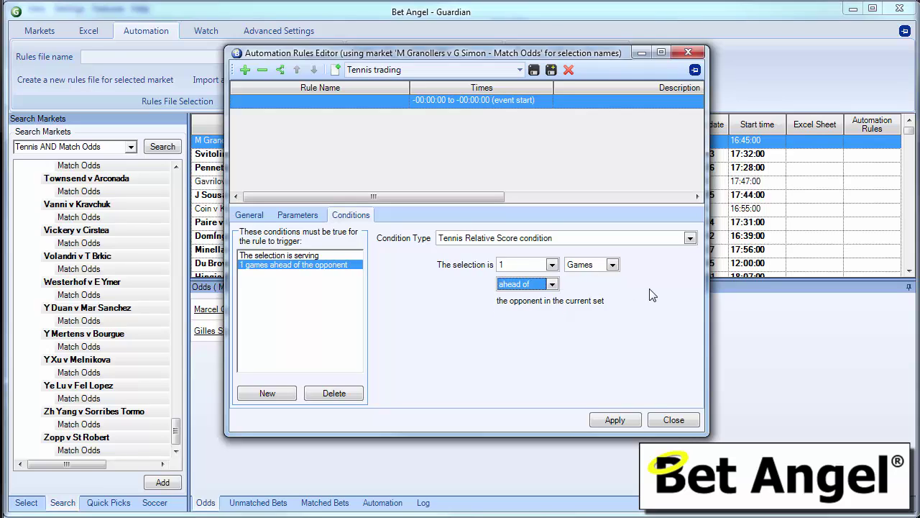
Add another Tennis Relative Score condition with the selection 1 Sets ahead of the opponent, and apply the rule
{"action": "left_click", "coordinate": [279, 394]}
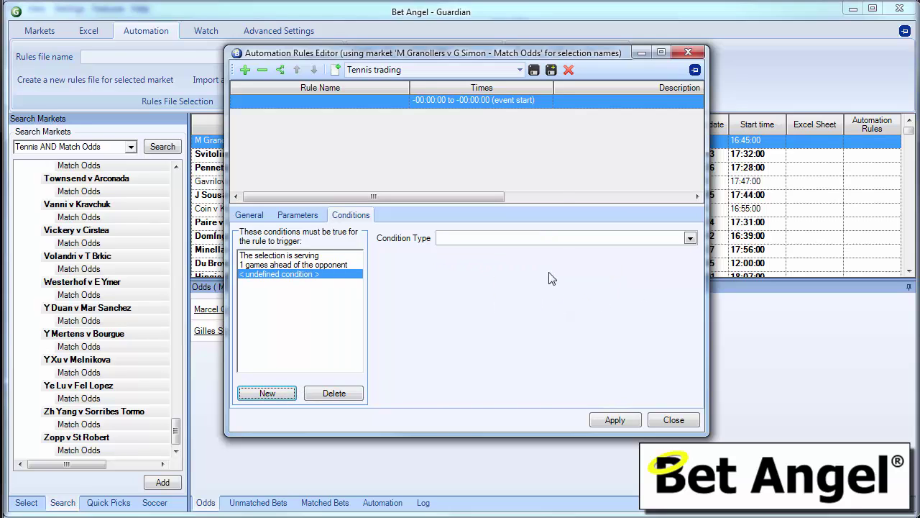
{"action": "left_click", "coordinate": [557, 239]}
{"action": "left_click", "coordinate": [606, 463]}
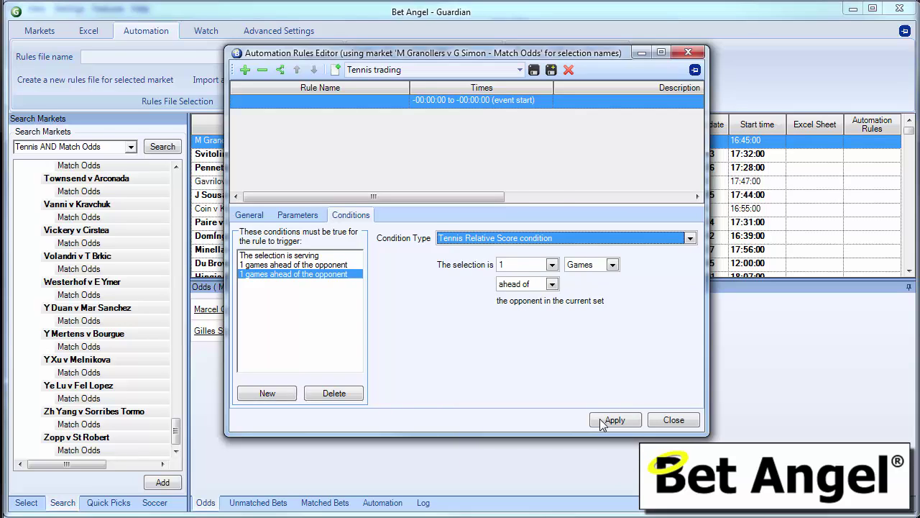
{"action": "left_click", "coordinate": [551, 266]}
{"action": "left_click", "coordinate": [551, 268]}
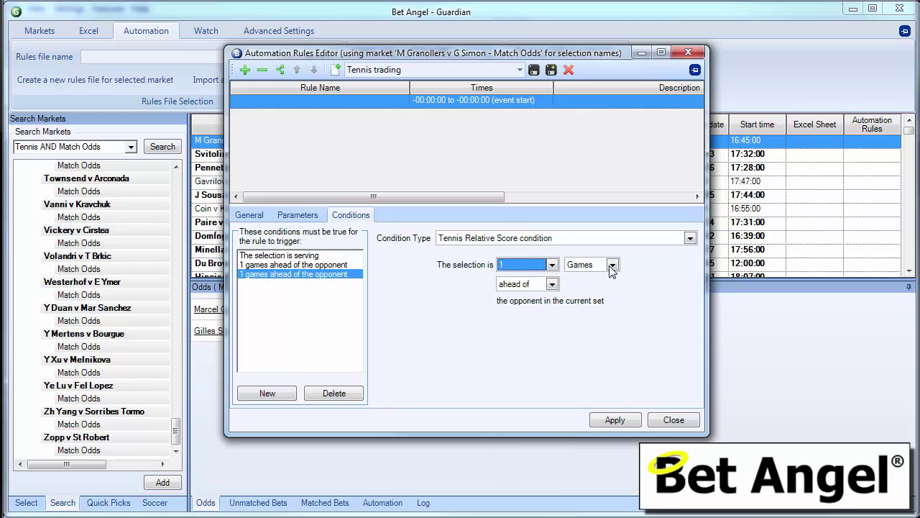
{"action": "left_click", "coordinate": [611, 265]}
{"action": "left_click", "coordinate": [604, 287]}
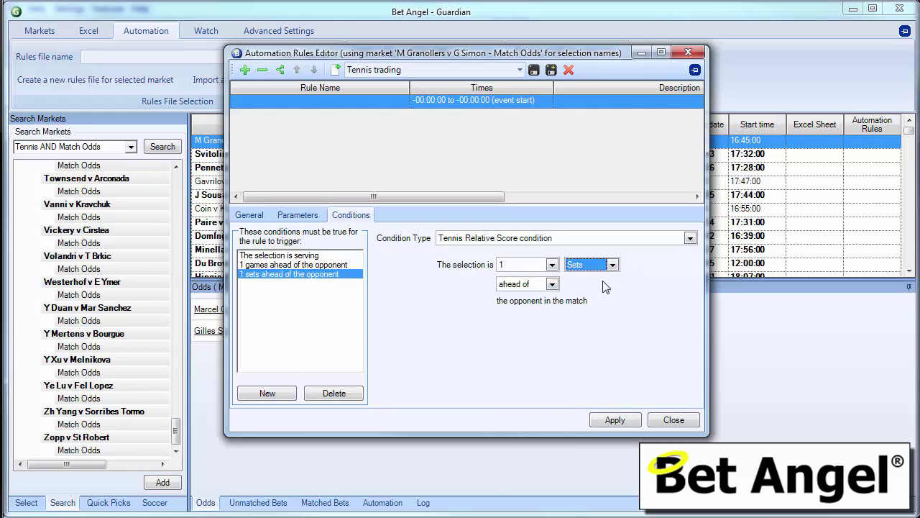
{"action": "left_click", "coordinate": [615, 420]}
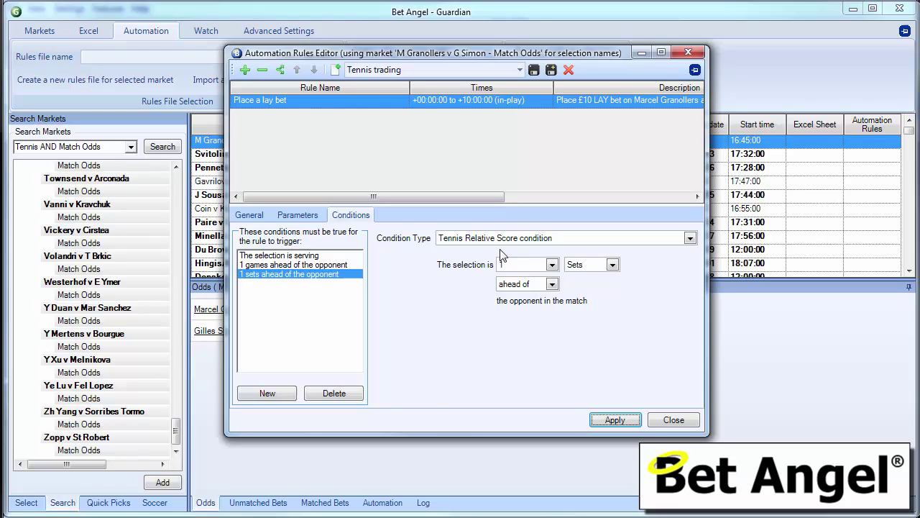
Change the sets-ahead condition's type to Tennis Fixed Score condition and select the games-ahead condition
{"action": "left_click", "coordinate": [532, 238]}
{"action": "left_click", "coordinate": [518, 452]}
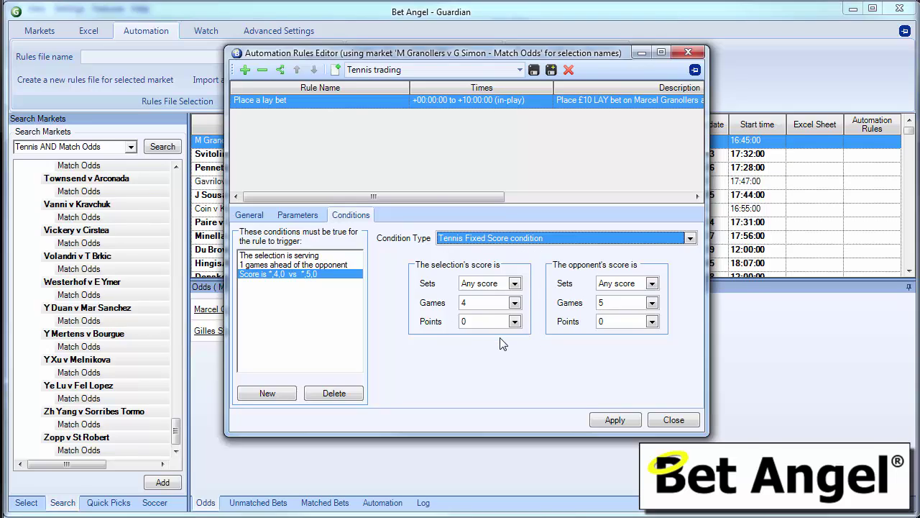
{"action": "left_click", "coordinate": [336, 266]}
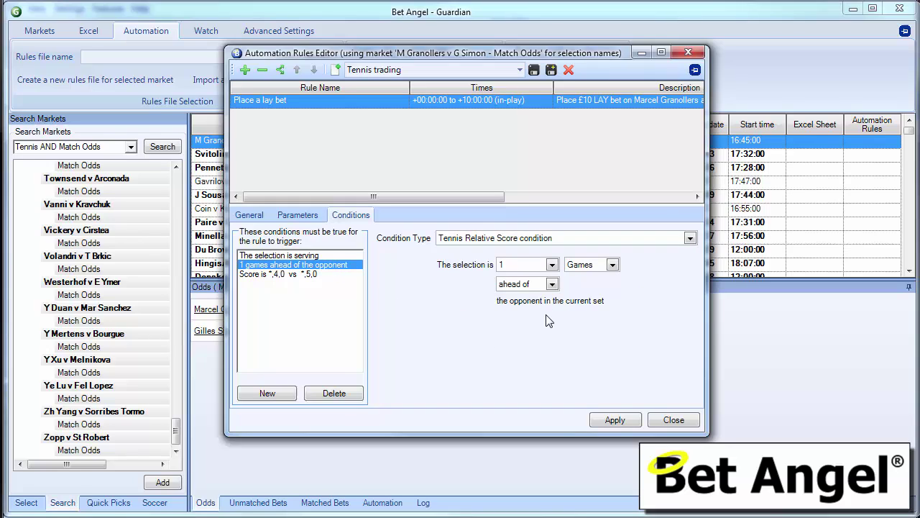